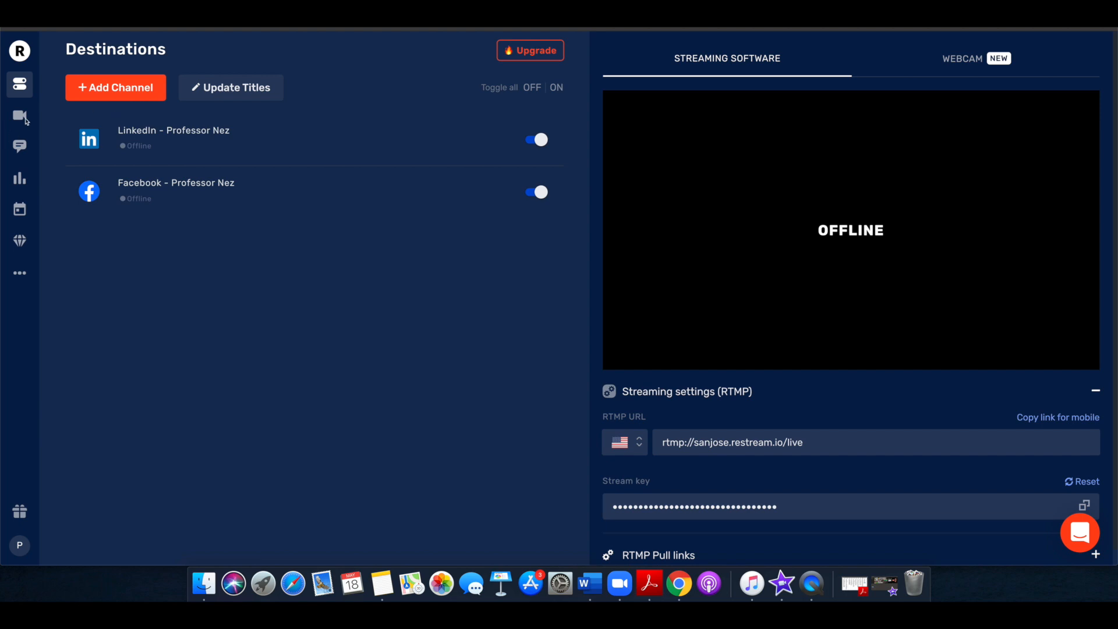
# Look at the Live Studio page and return to the streaming destinations dashboard
pyautogui.click(19, 52)
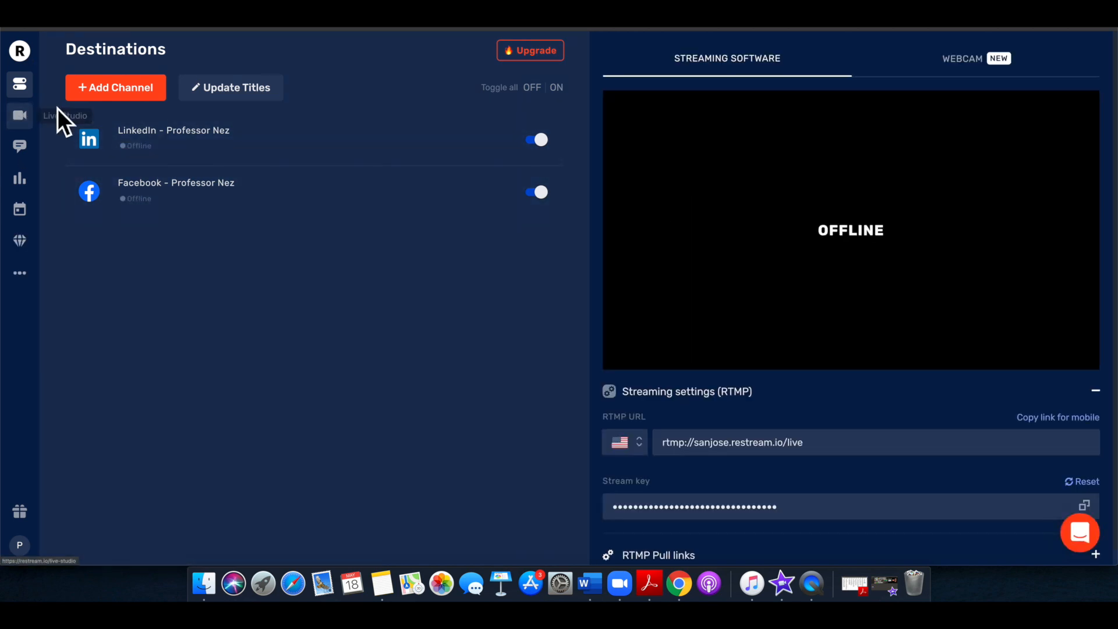
pyautogui.click(21, 119)
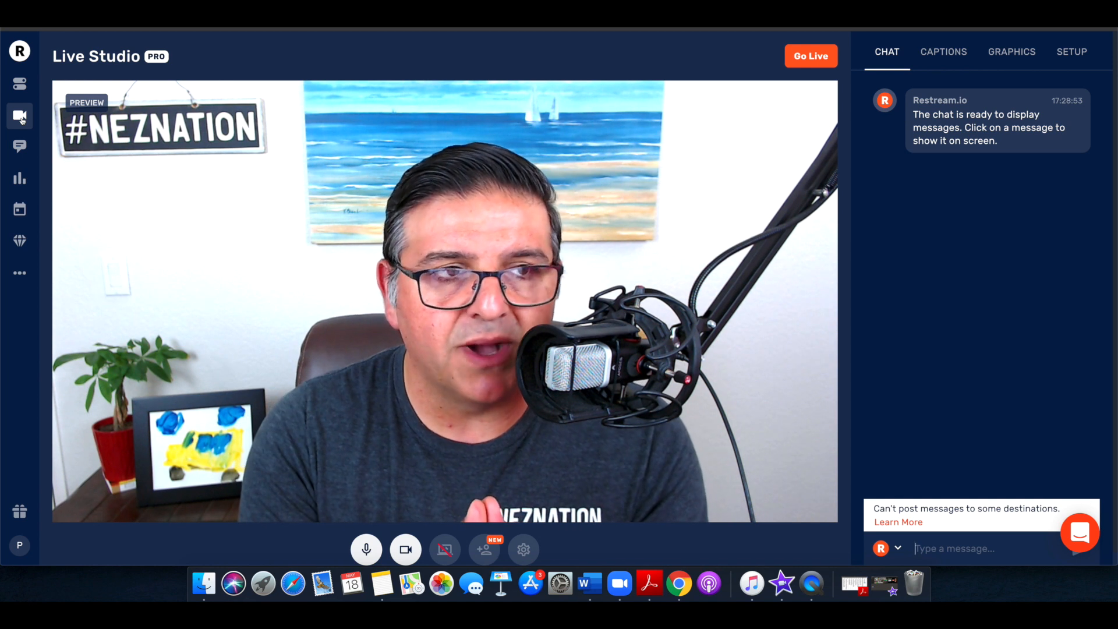
pyautogui.click(17, 52)
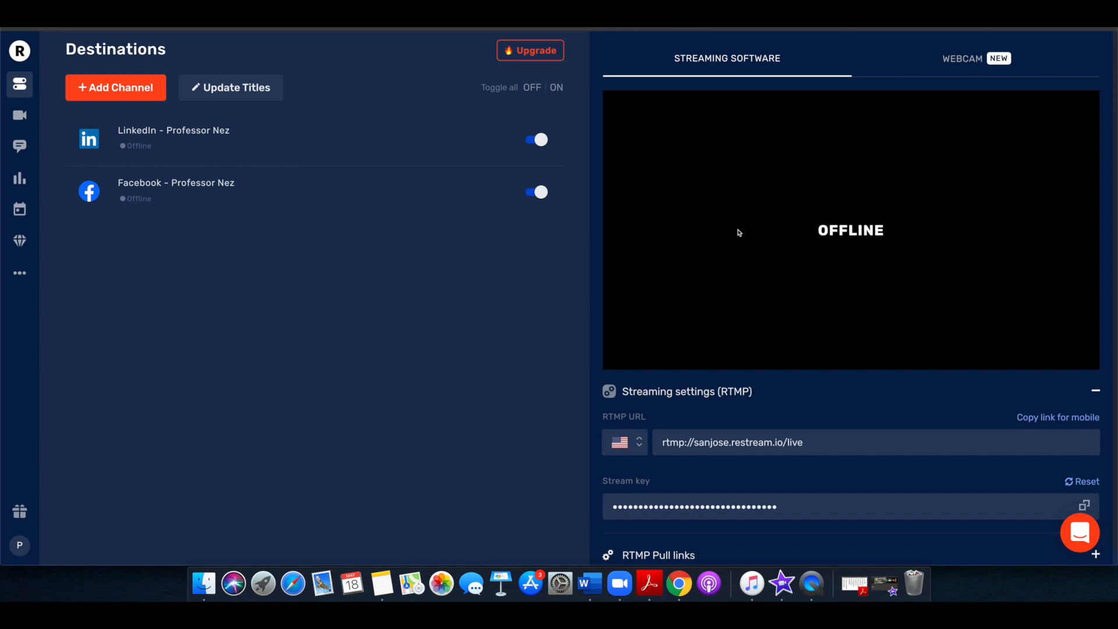
# Enter the Live Studio through the webcam streaming option of the destinations dashboard and look over the studio preview
pyautogui.click(965, 62)
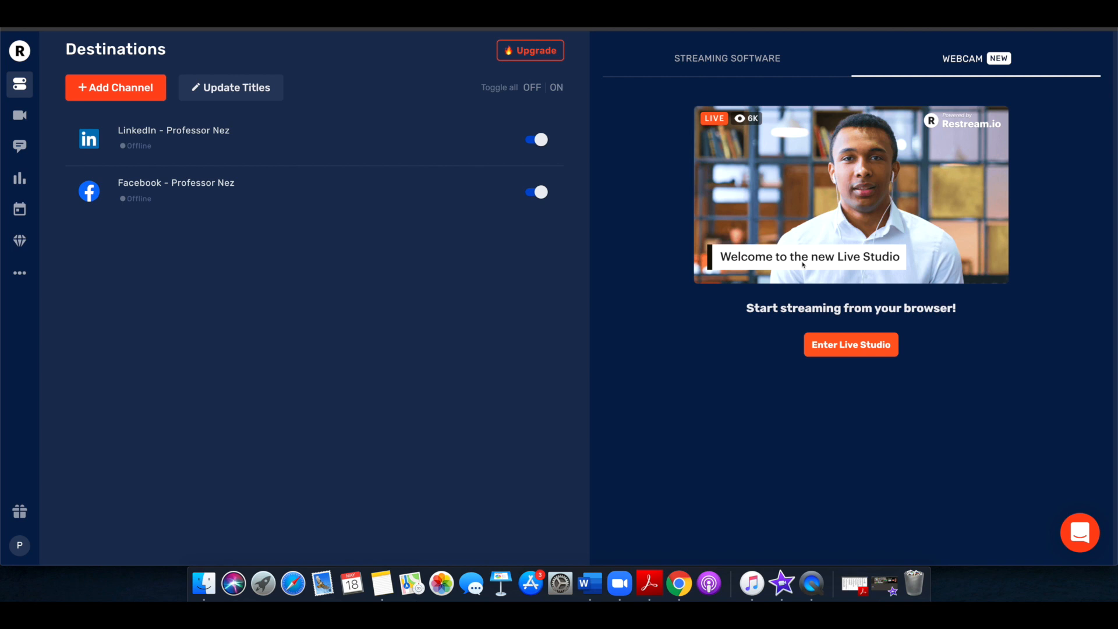
pyautogui.click(848, 349)
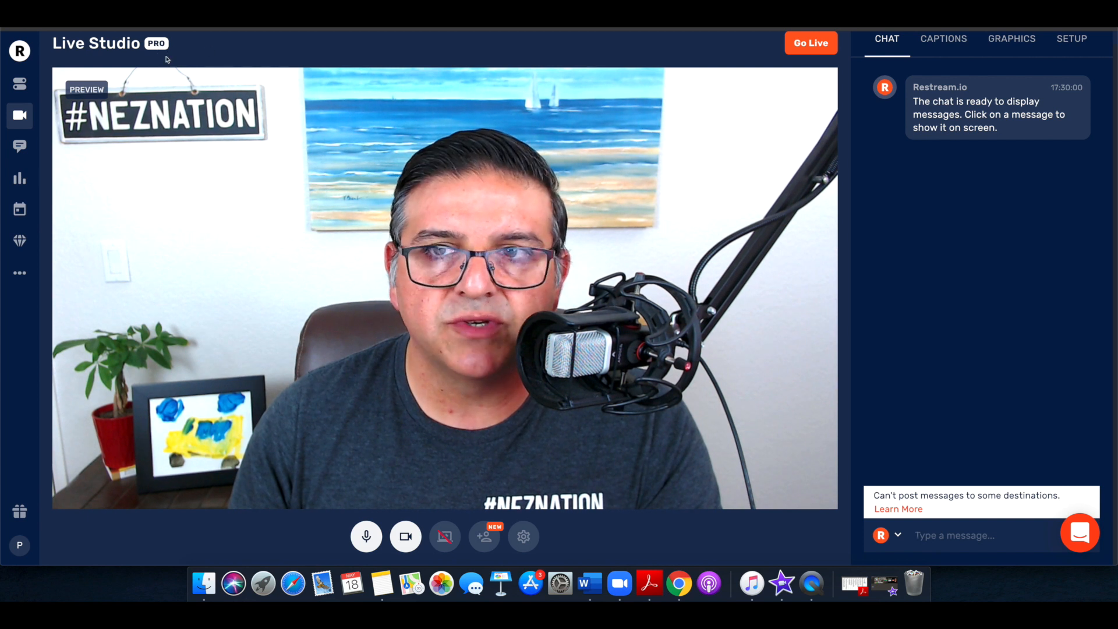
pyautogui.scroll(1, 210, 155)
pyautogui.scroll(-1, 210, 155)
pyautogui.scroll(1, 210, 155)
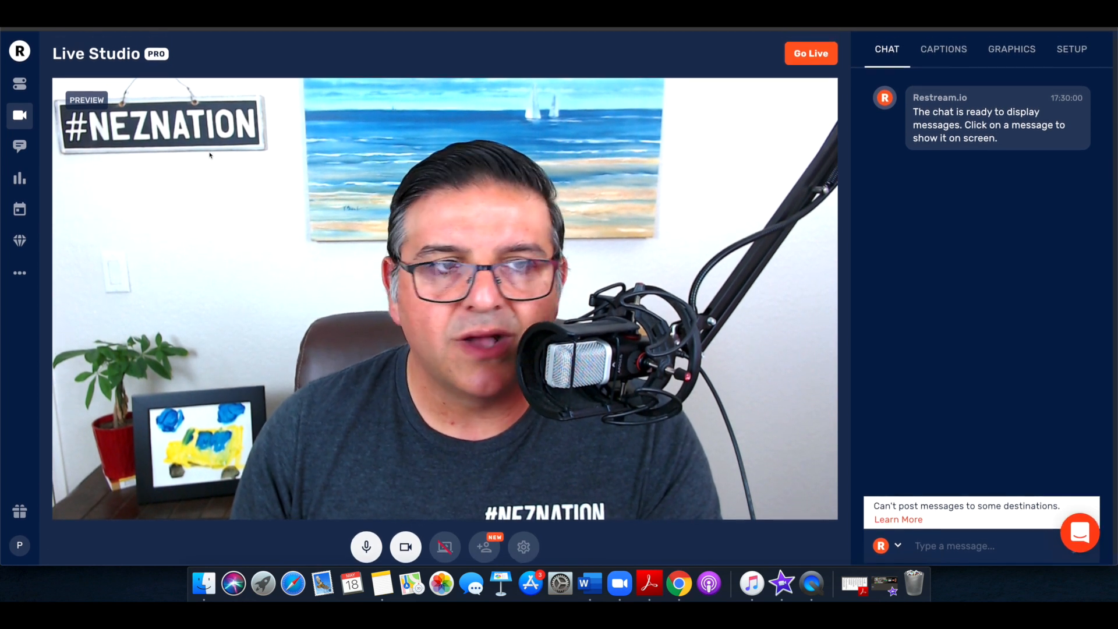
pyautogui.scroll(-1, 211, 155)
pyautogui.scroll(1, 210, 155)
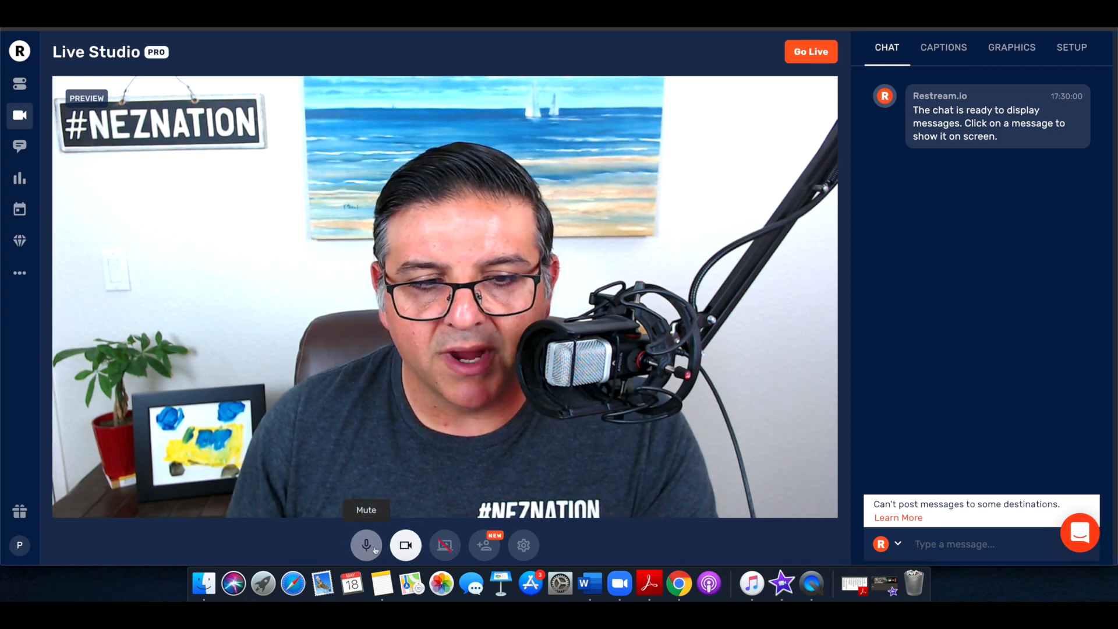
# In the studio settings, select MiC 96k as the audio input and HD Pro Webcam C920 as the video source
pyautogui.click(523, 545)
pyautogui.click(598, 421)
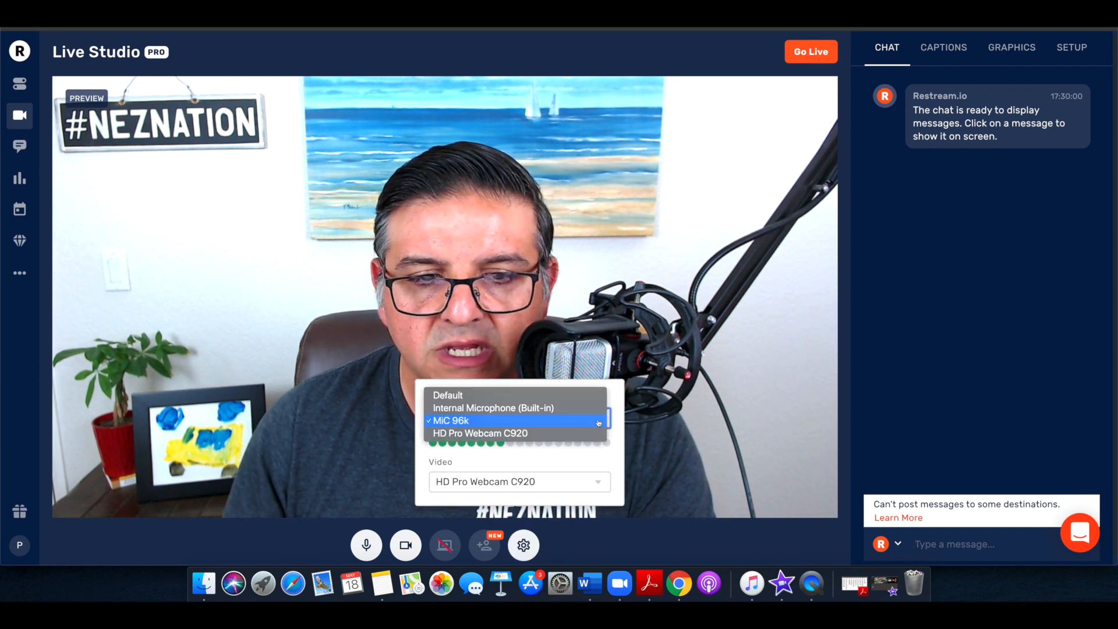
pyautogui.click(599, 421)
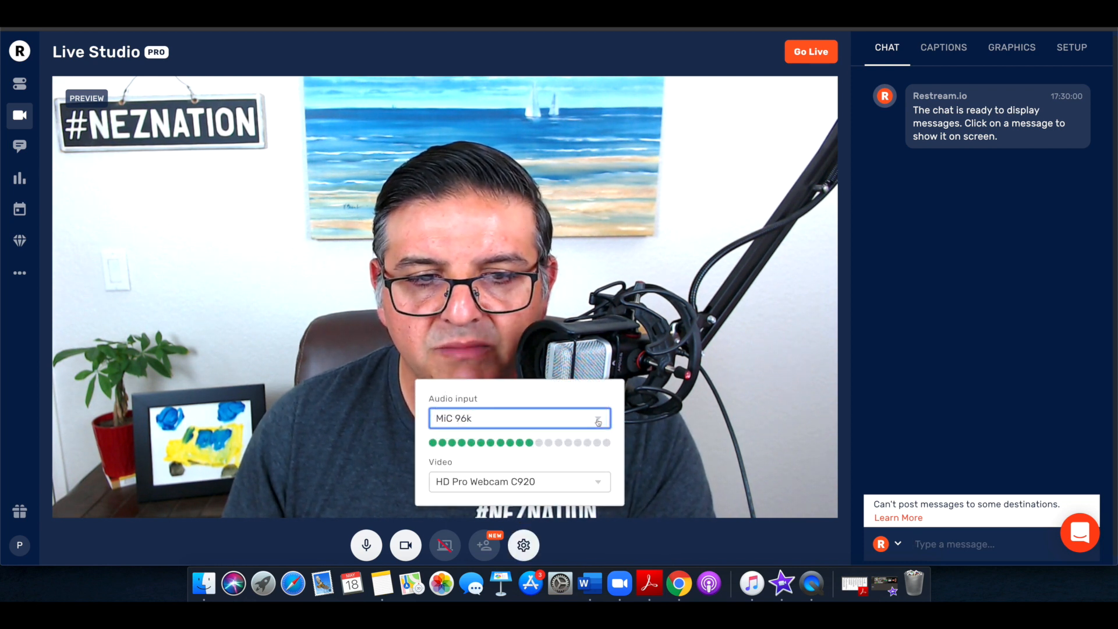
pyautogui.click(589, 482)
pyautogui.click(589, 483)
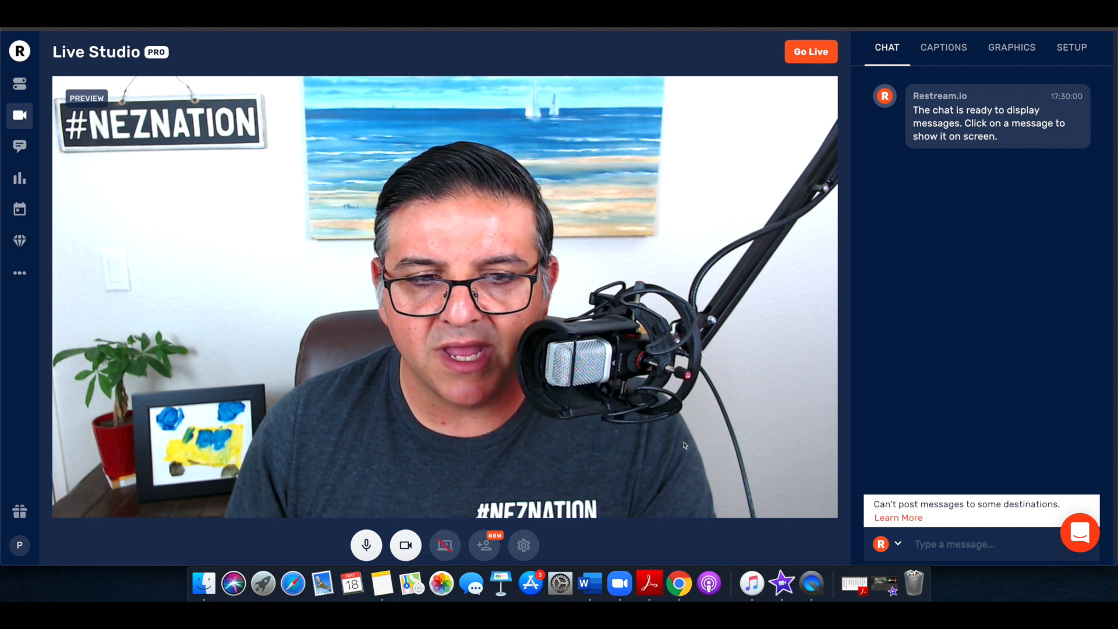
# View the guest invitation link for the stream, and mute and unmute the studio microphone
pyautogui.click(488, 546)
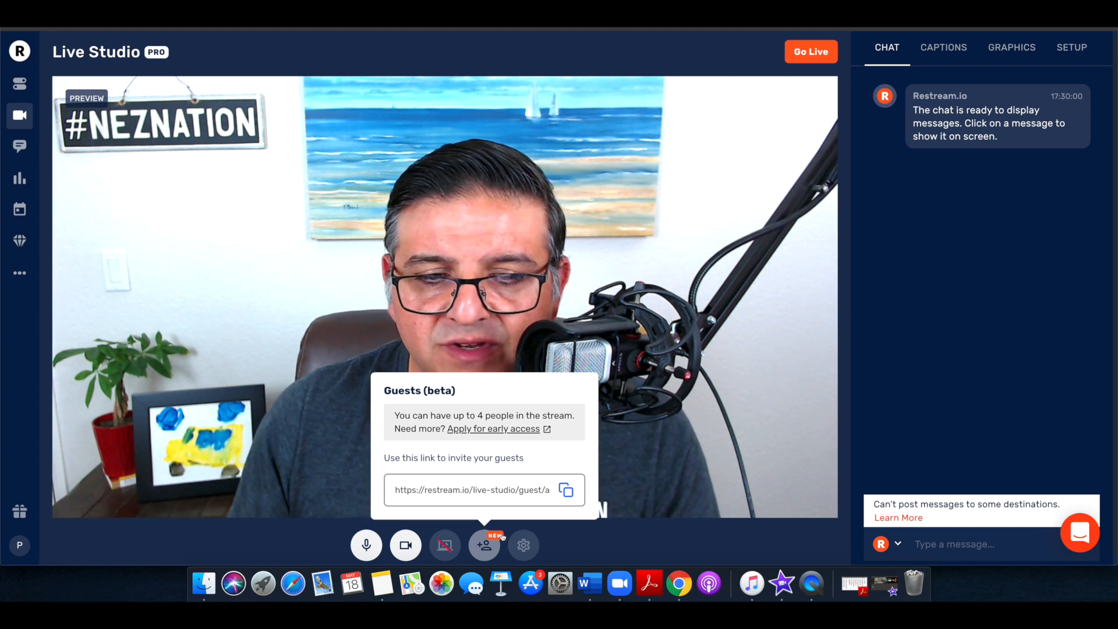
pyautogui.click(582, 551)
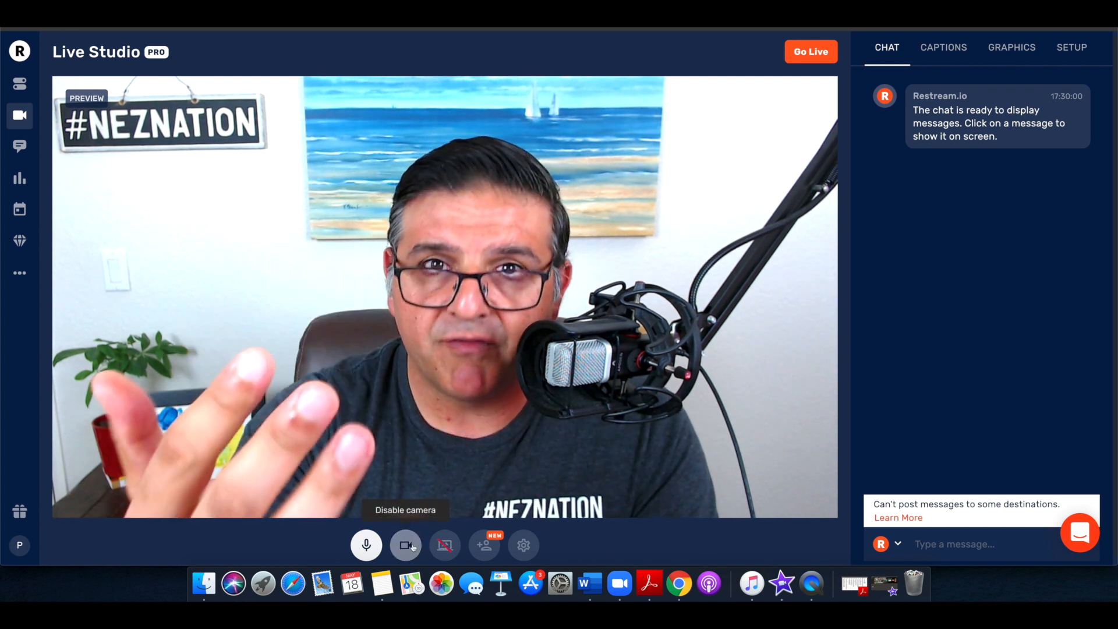
pyautogui.click(367, 545)
pyautogui.click(372, 548)
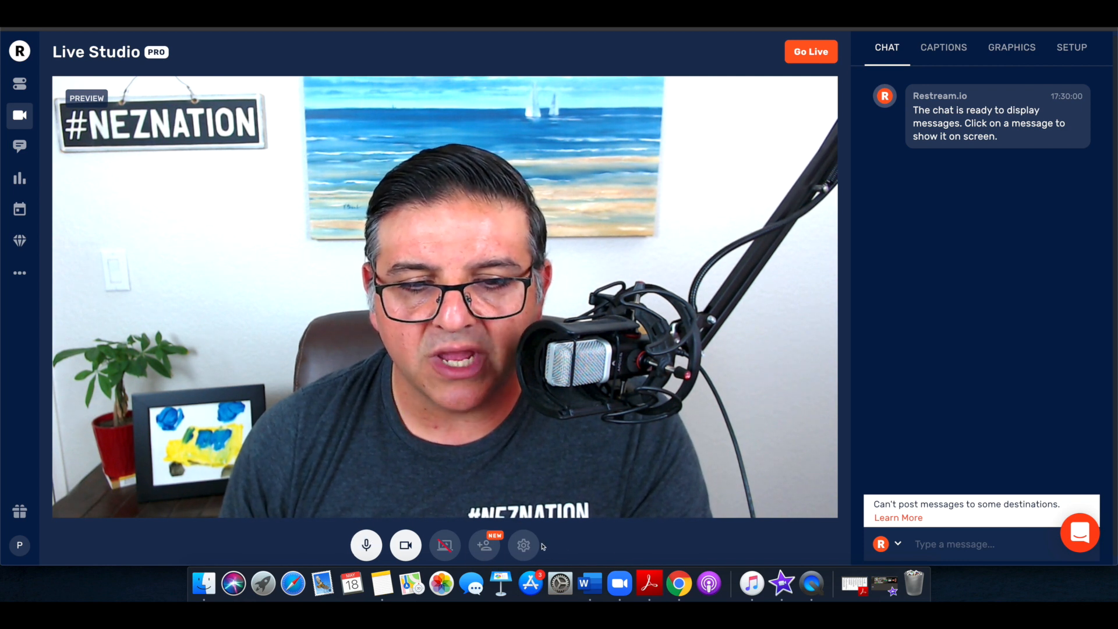
# Look through the Chat, Analytics and Scheduler pages and return to the streaming destinations list
pyautogui.click(20, 148)
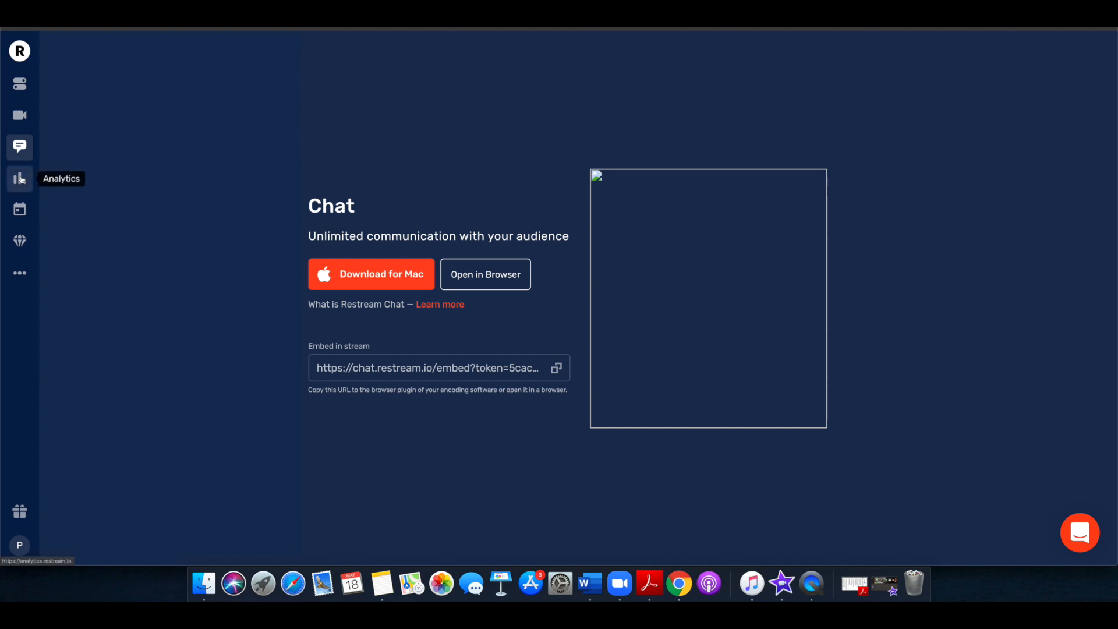
pyautogui.click(20, 180)
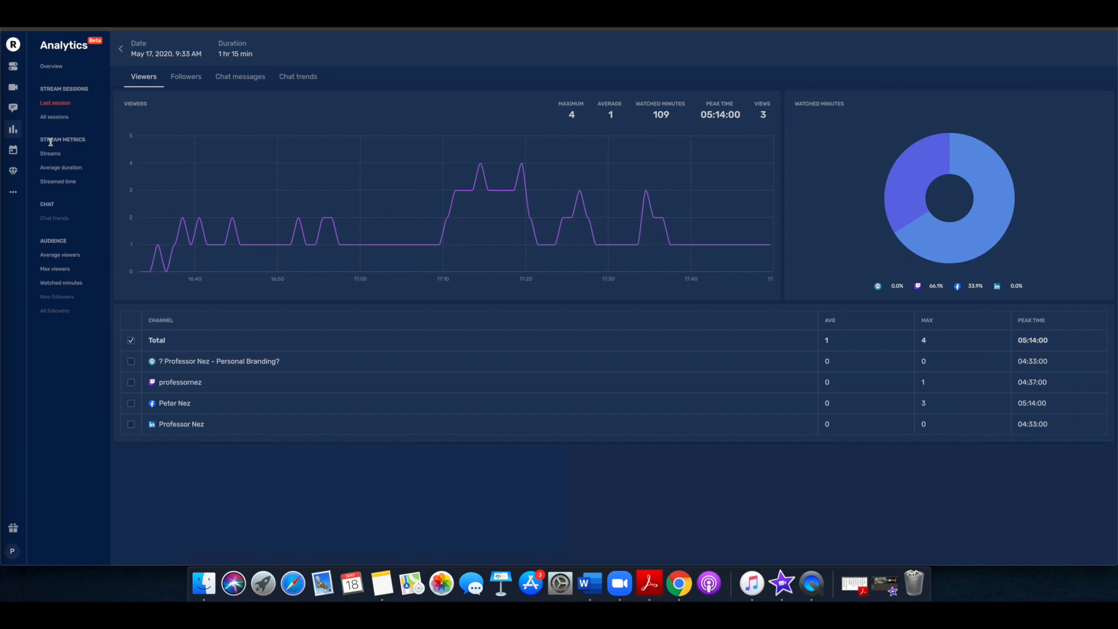
pyautogui.click(16, 152)
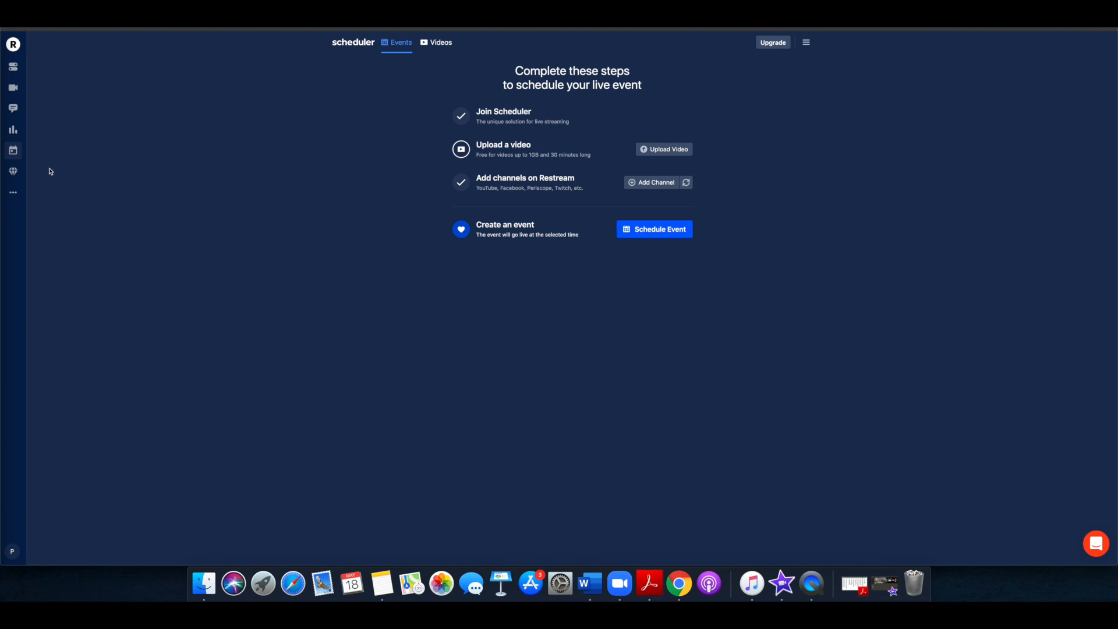
pyautogui.click(12, 89)
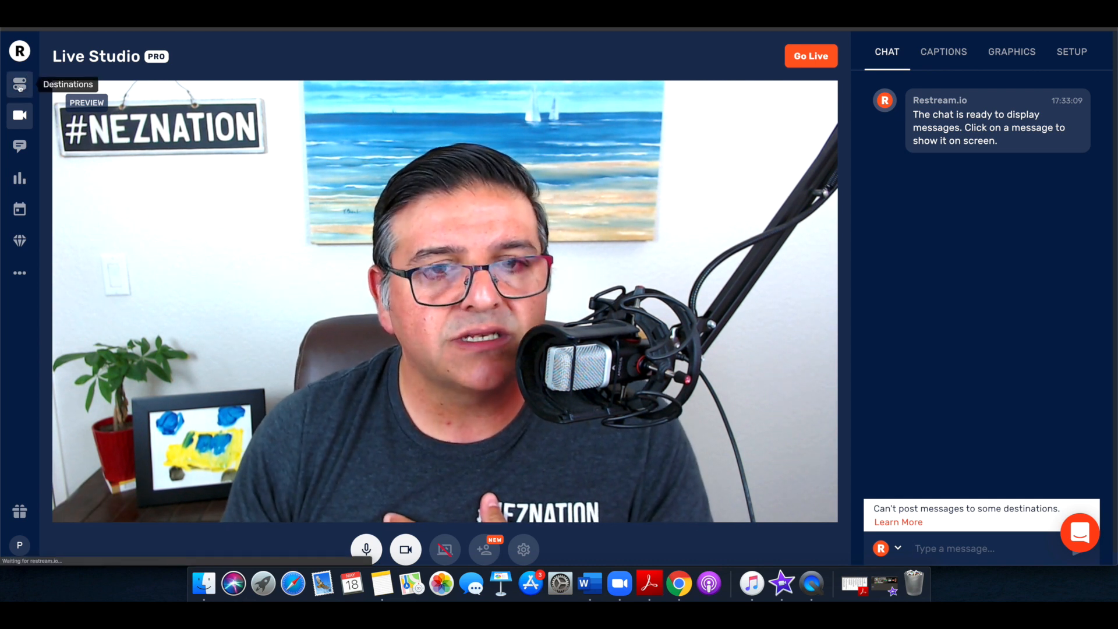
pyautogui.click(19, 85)
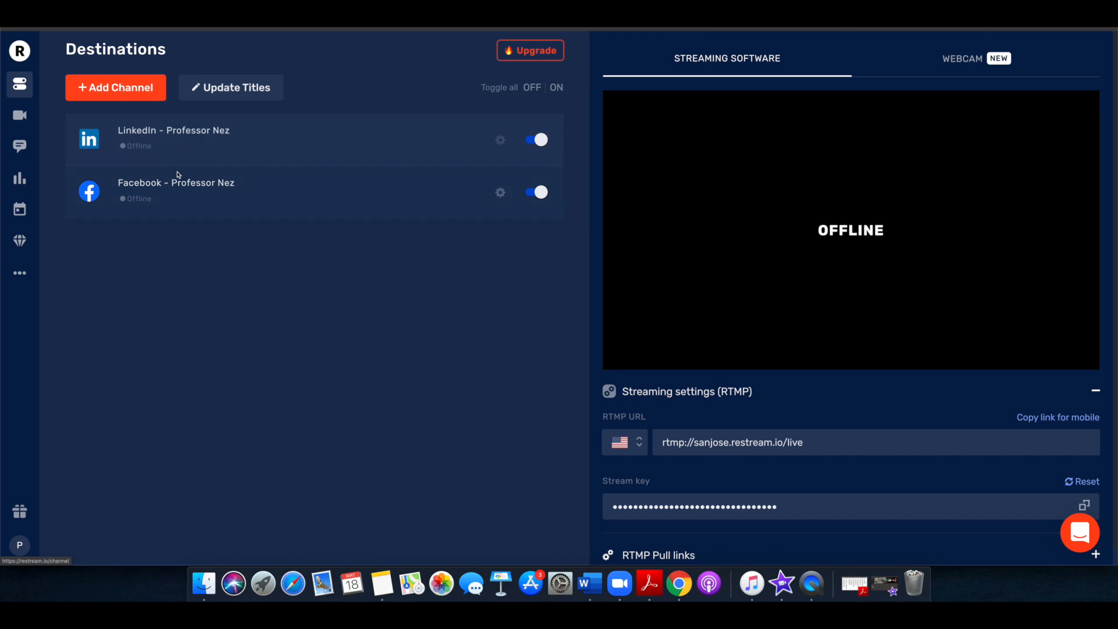
# Switch the existing LinkedIn and Facebook channels off and back on in the destinations list
pyautogui.click(500, 194)
pyautogui.click(501, 194)
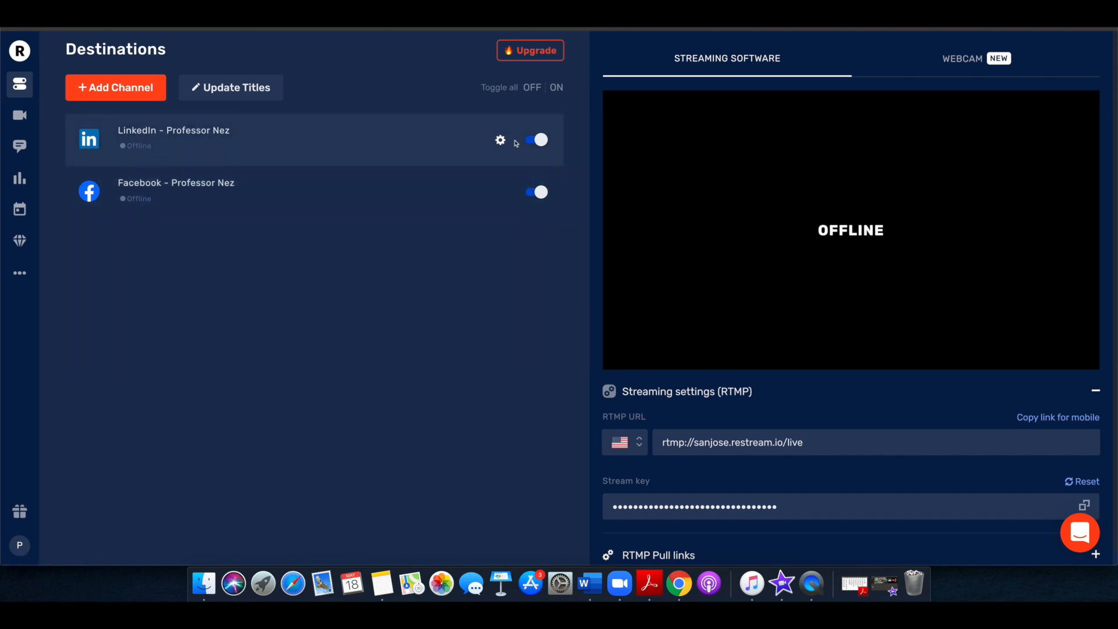
pyautogui.click(538, 141)
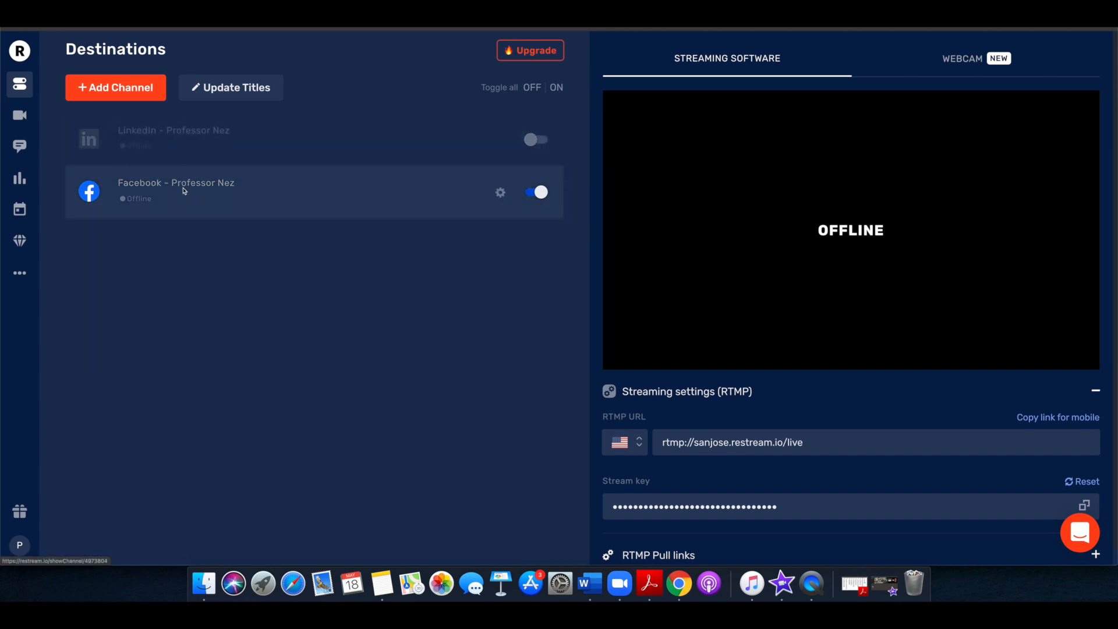
pyautogui.click(533, 141)
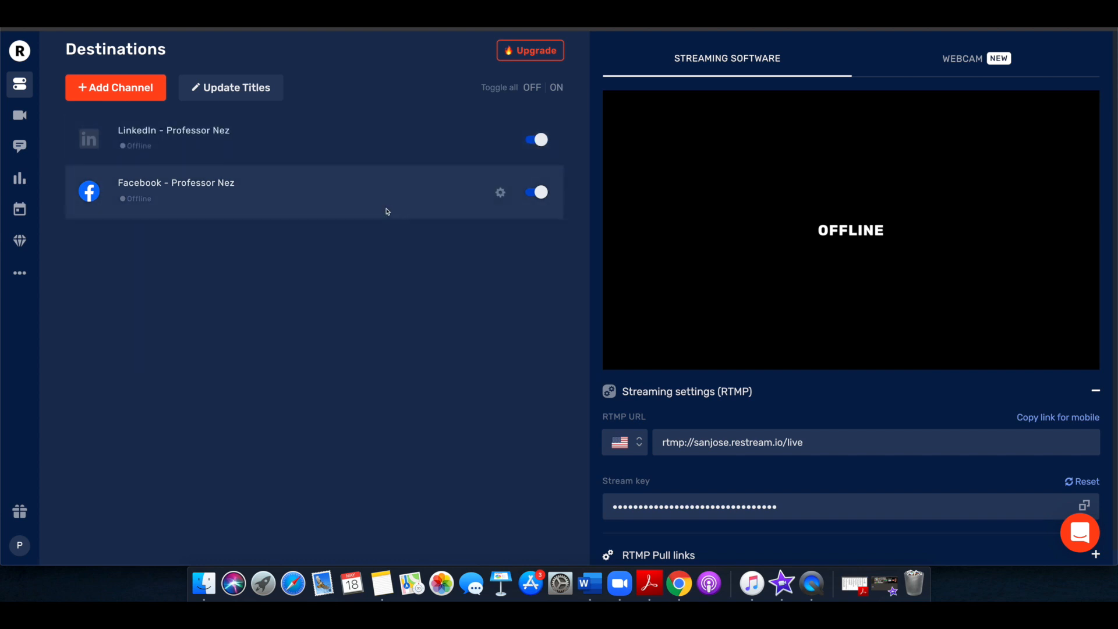
pyautogui.click(537, 193)
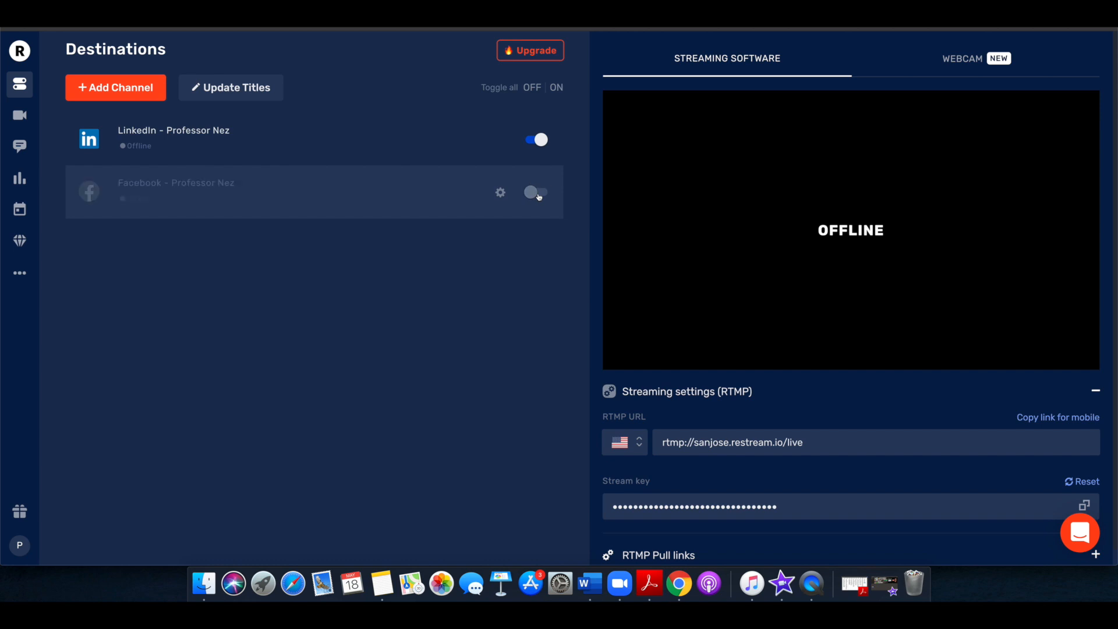
pyautogui.click(536, 197)
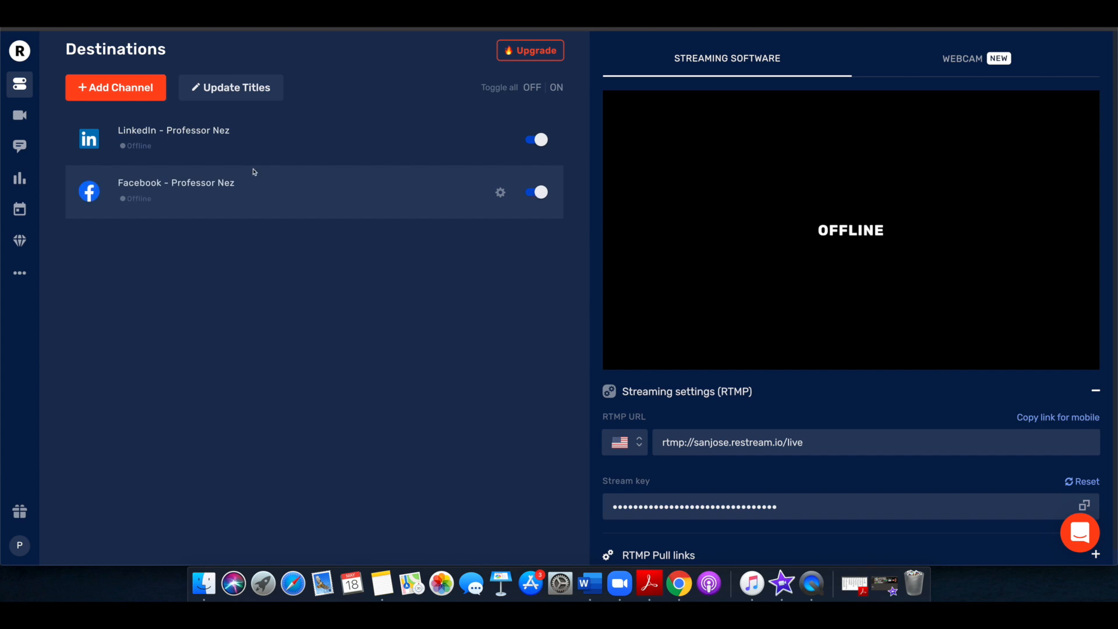
# Add a new channel for Facebook Live groups and public pages and connect the Facebook account
pyautogui.click(114, 94)
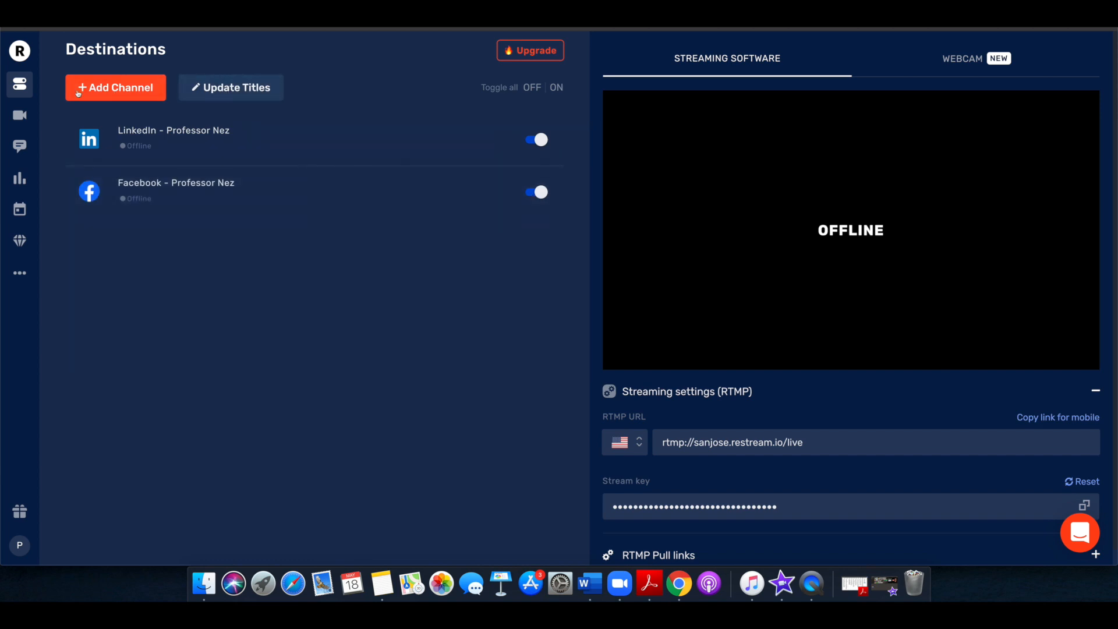
pyautogui.click(119, 95)
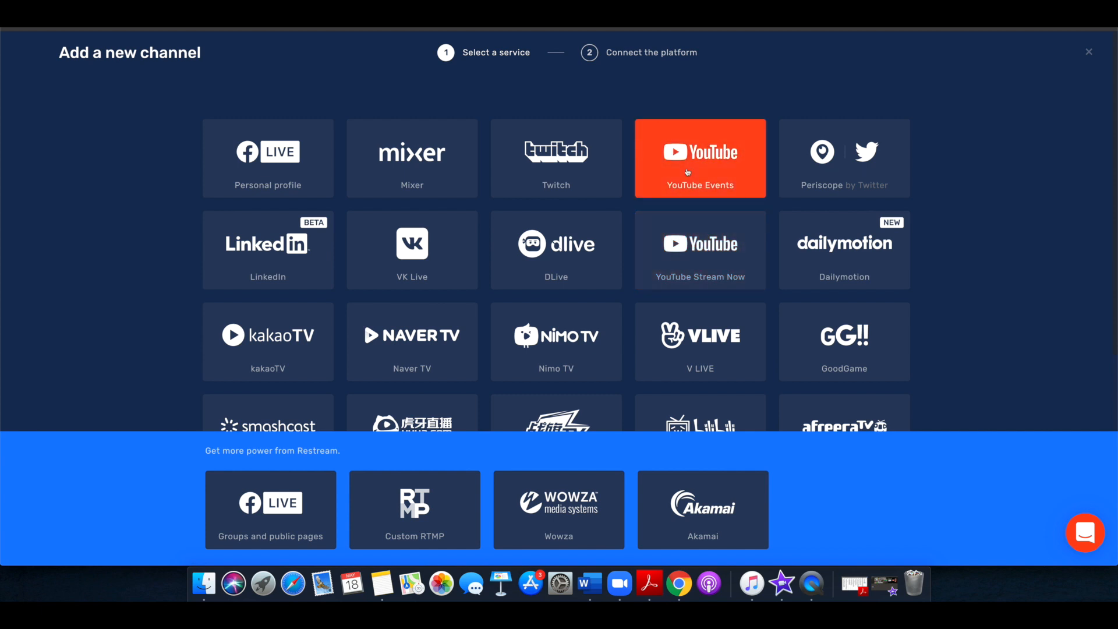
pyautogui.scroll(-1, 685, 269)
pyautogui.scroll(-5, 685, 269)
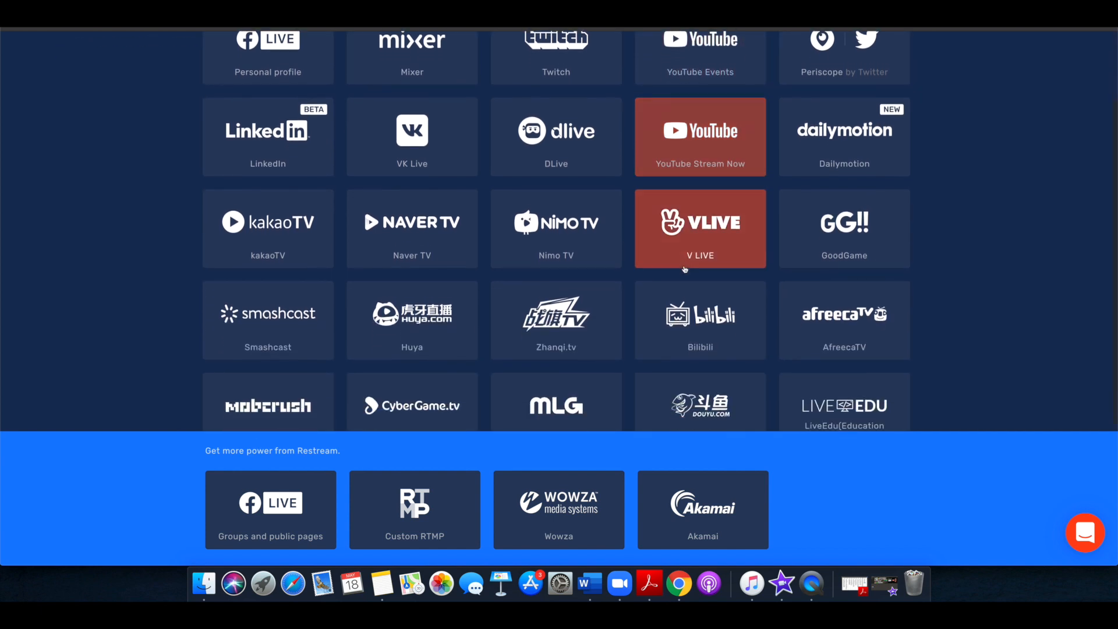
pyautogui.scroll(-3, 685, 269)
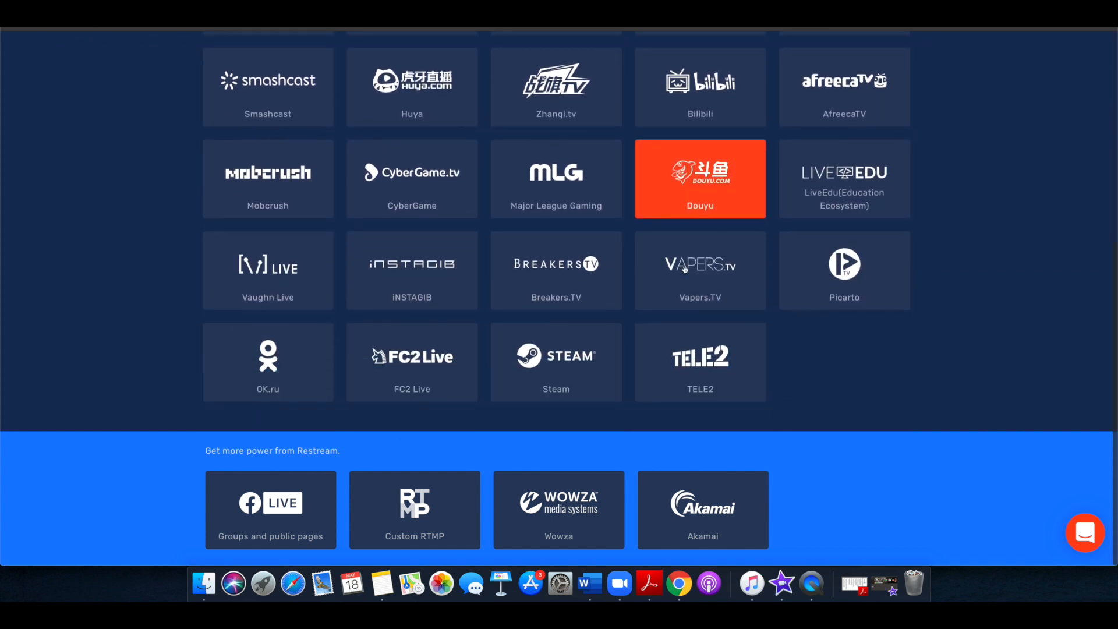
pyautogui.scroll(10, 684, 270)
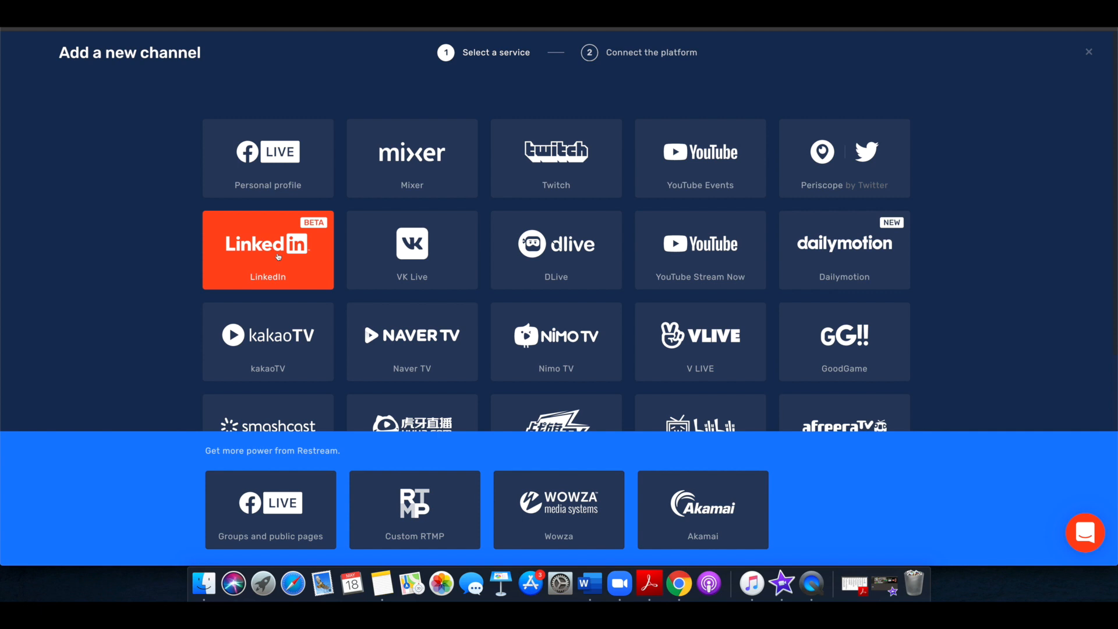
pyautogui.scroll(-5, 582, 278)
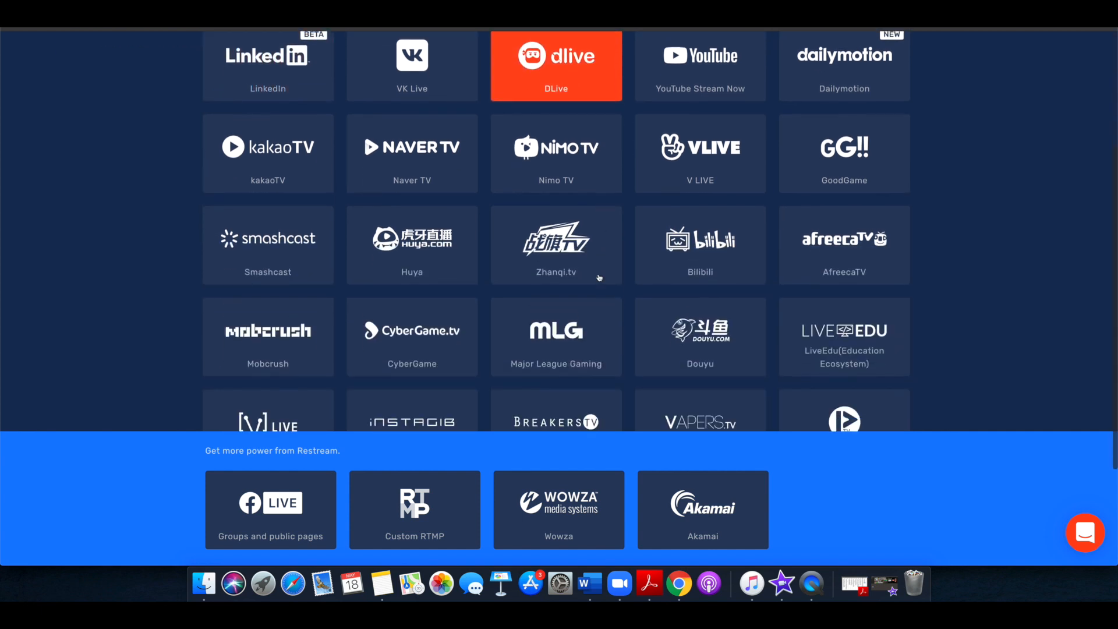
pyautogui.scroll(-2, 600, 278)
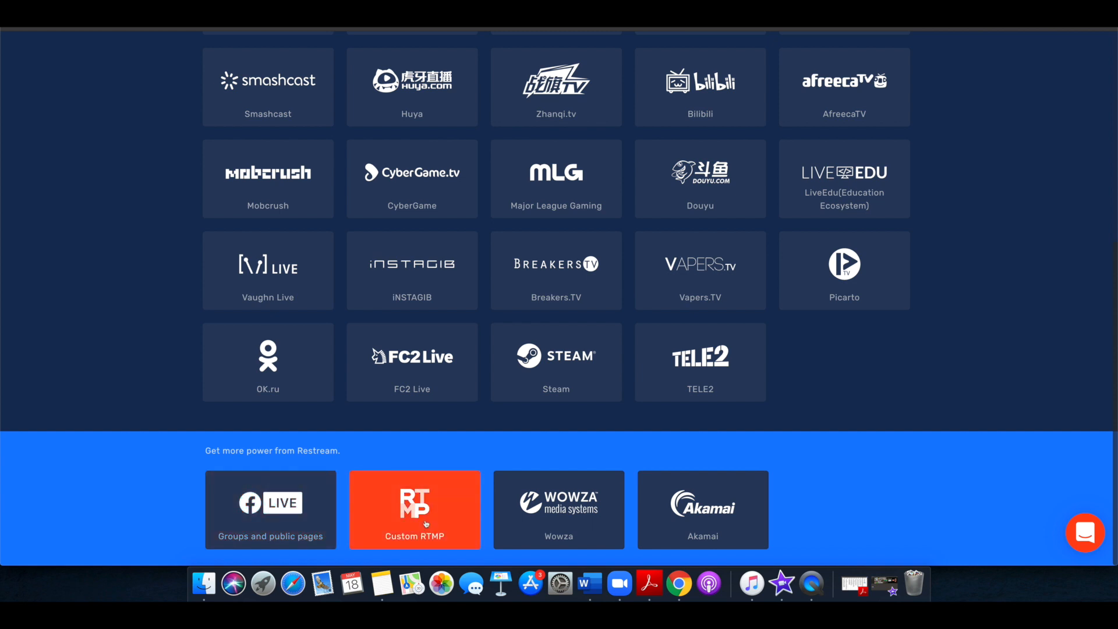
pyautogui.click(297, 507)
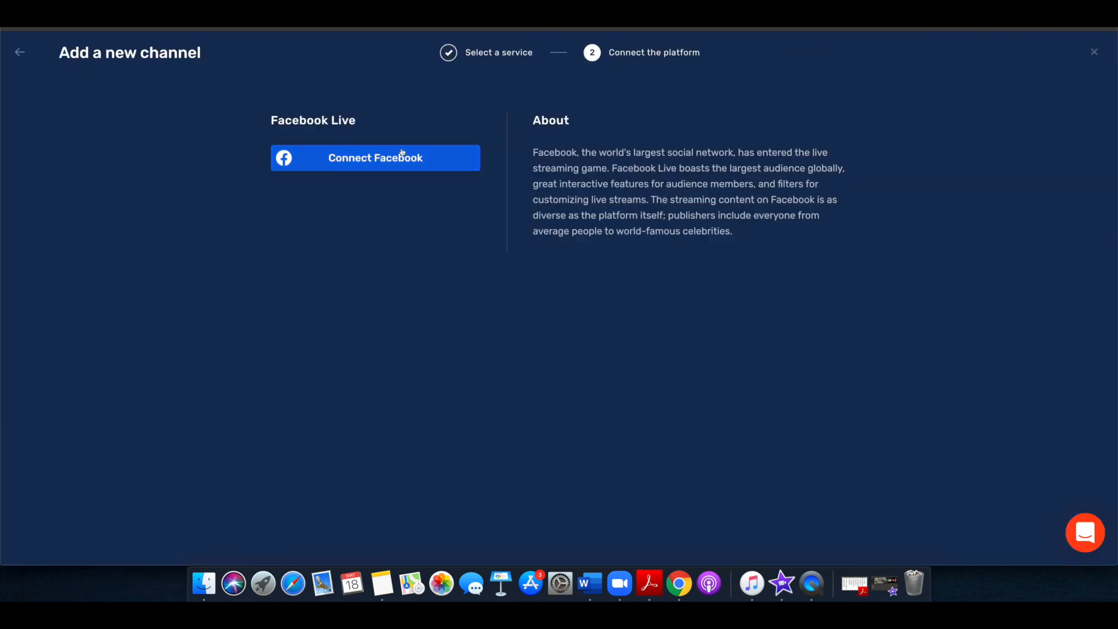
pyautogui.click(385, 162)
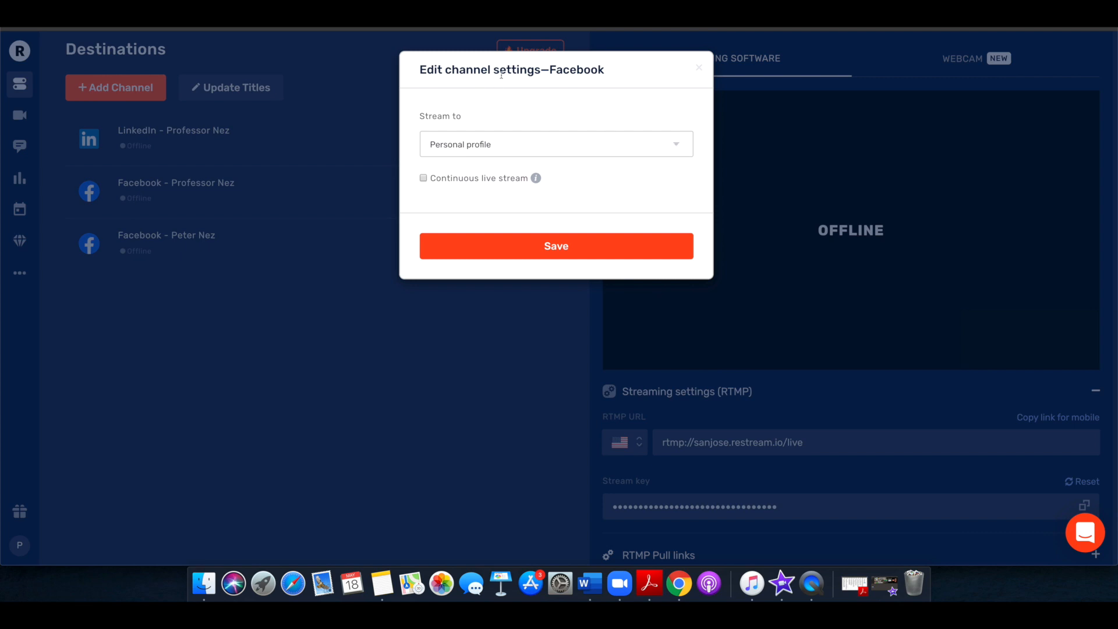
# Set the new Facebook channel to stream to the public page "Neznation LIVE: Personal Branding Podcast/Livestream Show" and save it
pyautogui.click(677, 146)
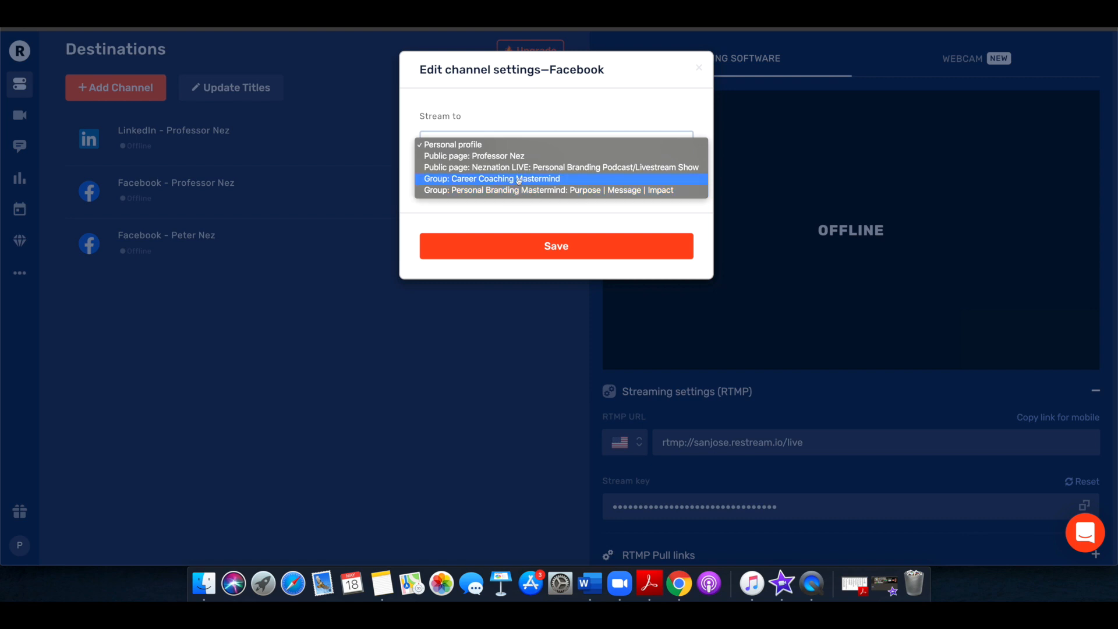
pyautogui.click(581, 170)
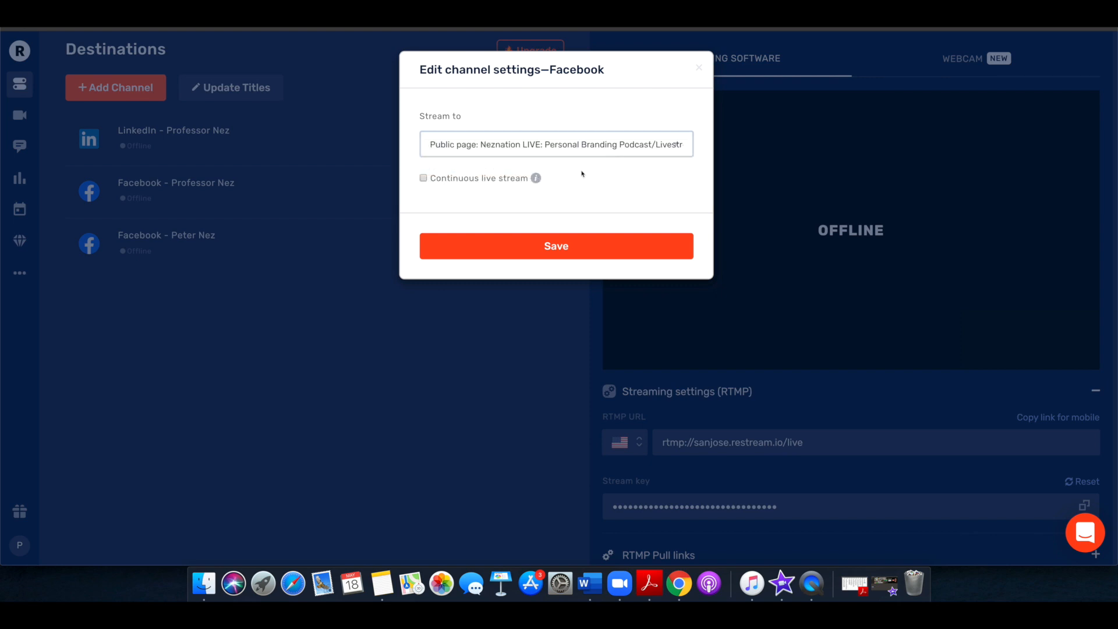
pyautogui.click(555, 248)
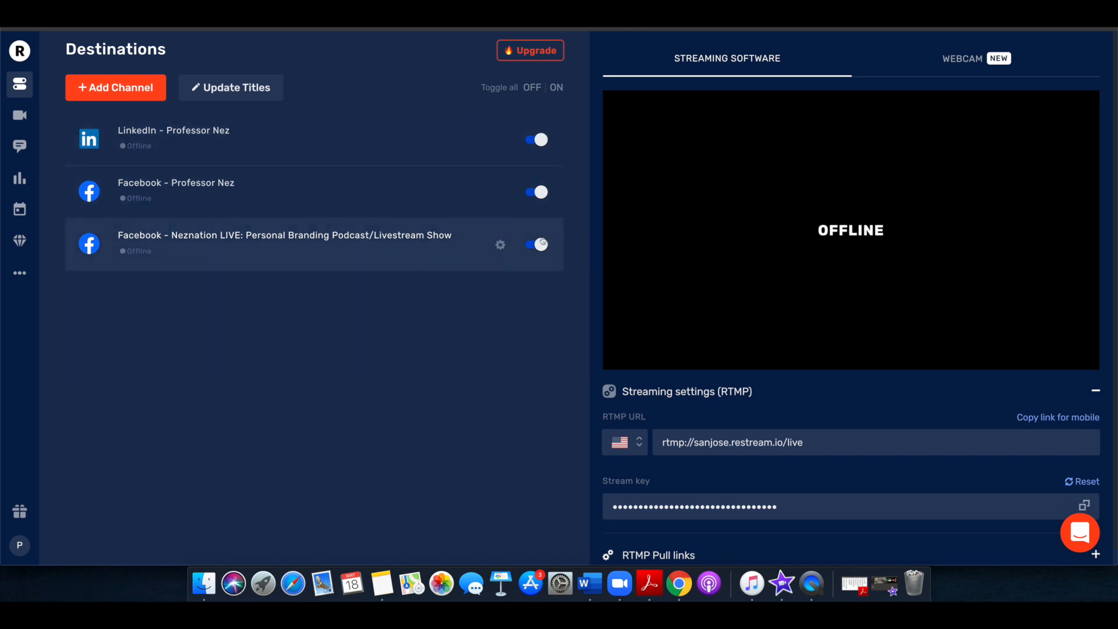
# Try to add a YouTube Stream Now channel with the already signed-in Google account, allow Restream access and dismiss the live-streaming notice
pyautogui.click(104, 99)
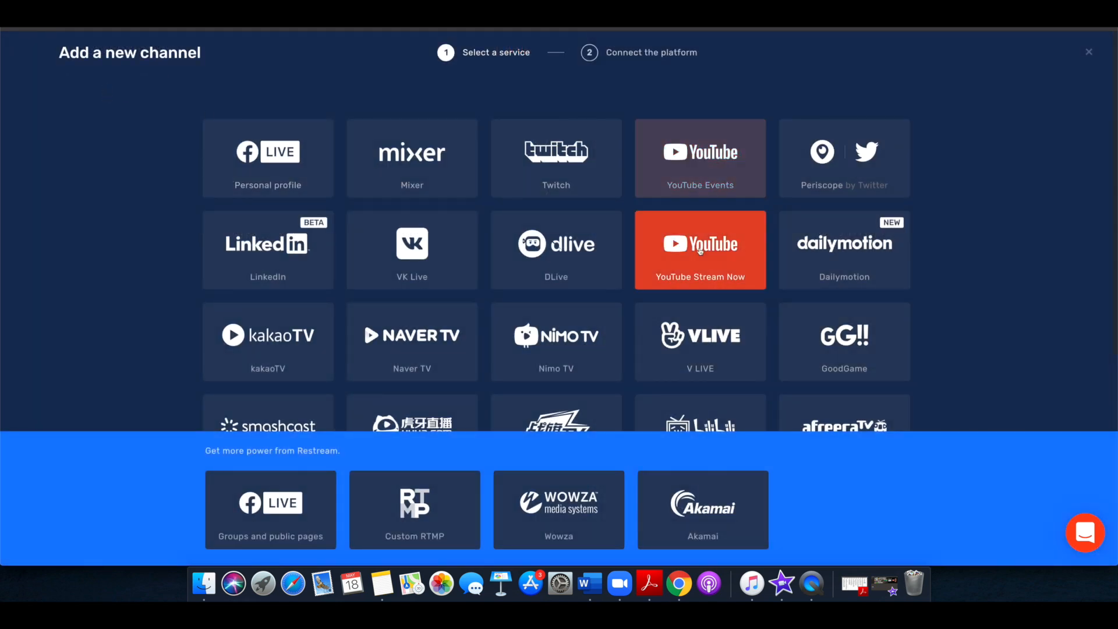
pyautogui.click(701, 249)
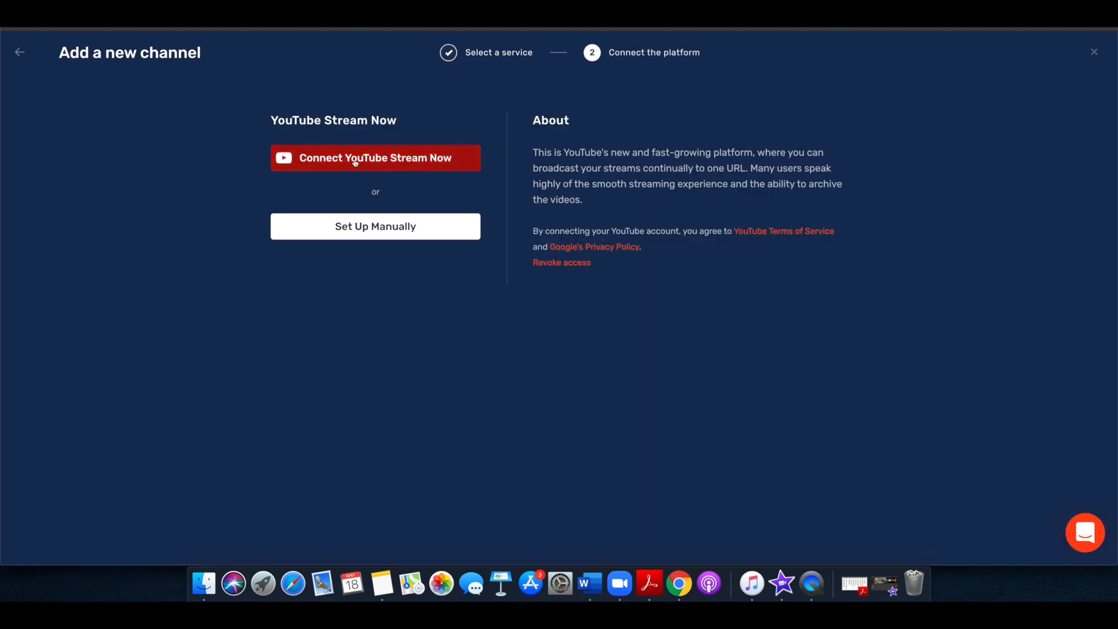
pyautogui.click(410, 163)
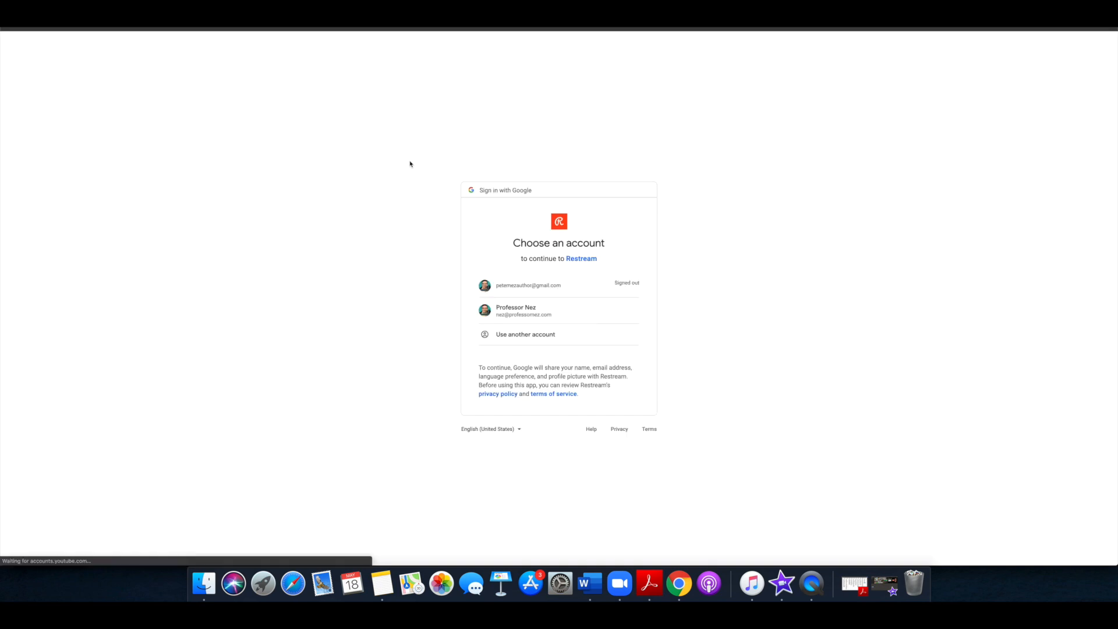
pyautogui.click(543, 310)
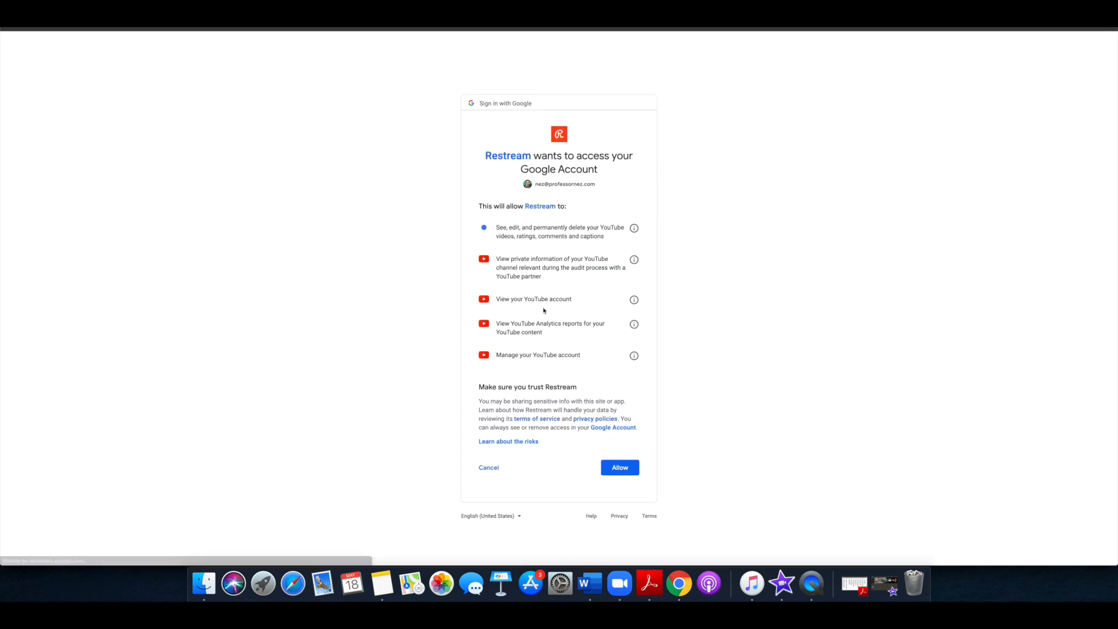
pyautogui.click(616, 465)
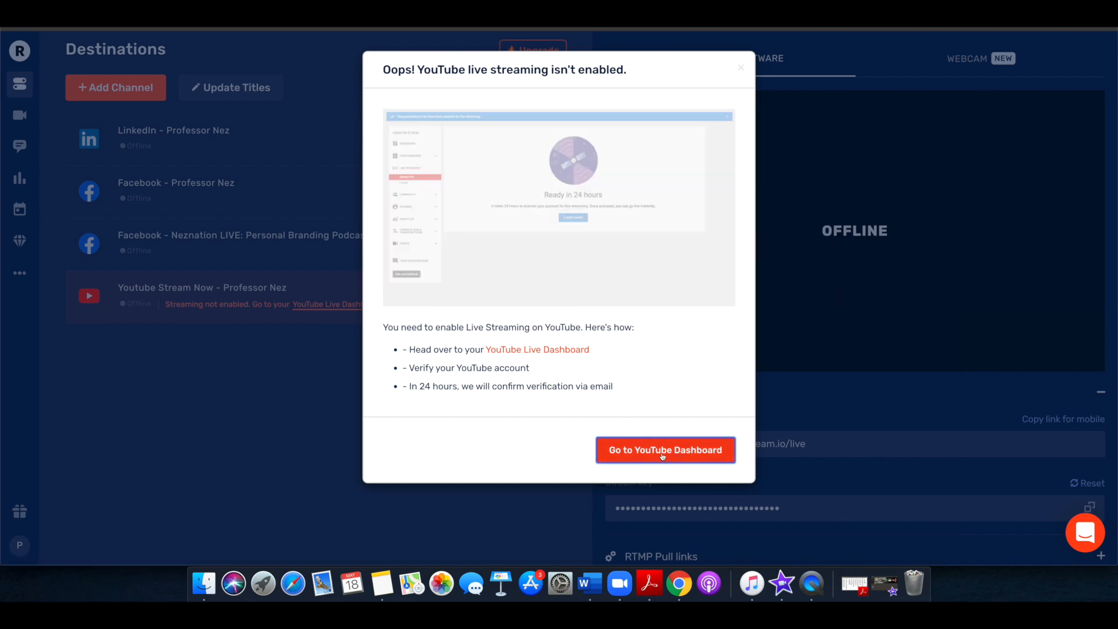
pyautogui.click(741, 70)
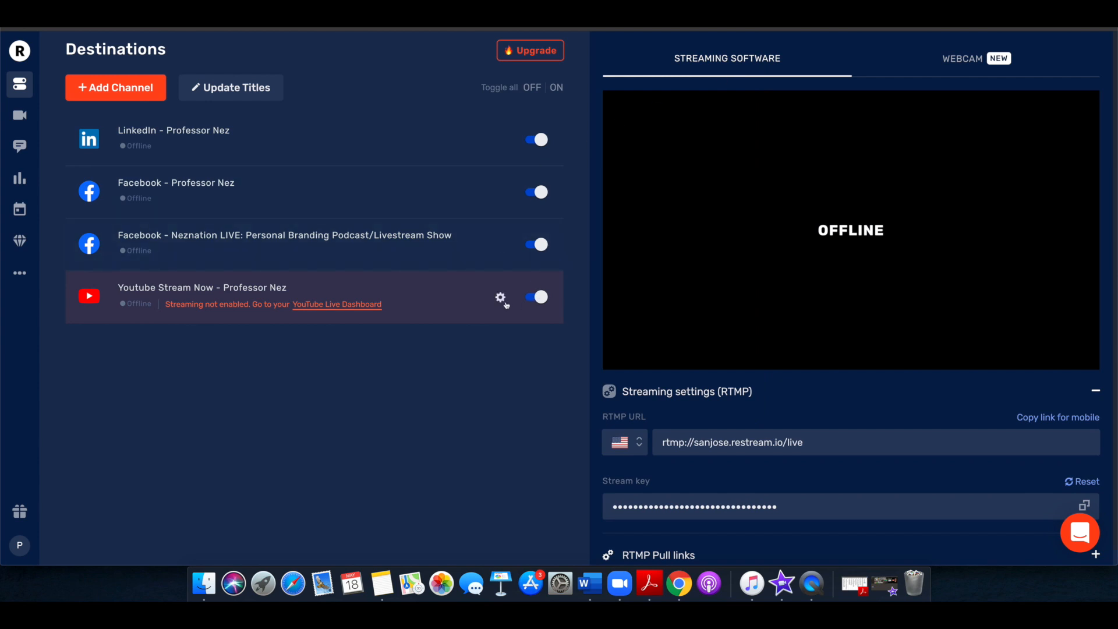
# Remove the YouTube Stream Now channel from the destinations and confirm the removal
pyautogui.click(501, 298)
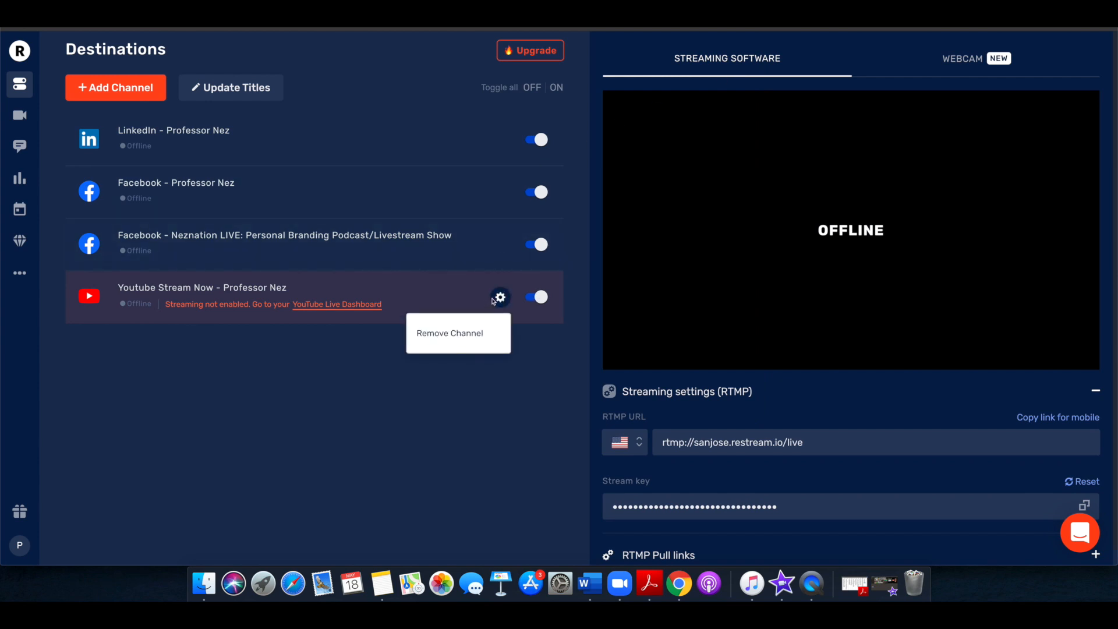
pyautogui.click(501, 298)
pyautogui.click(501, 298)
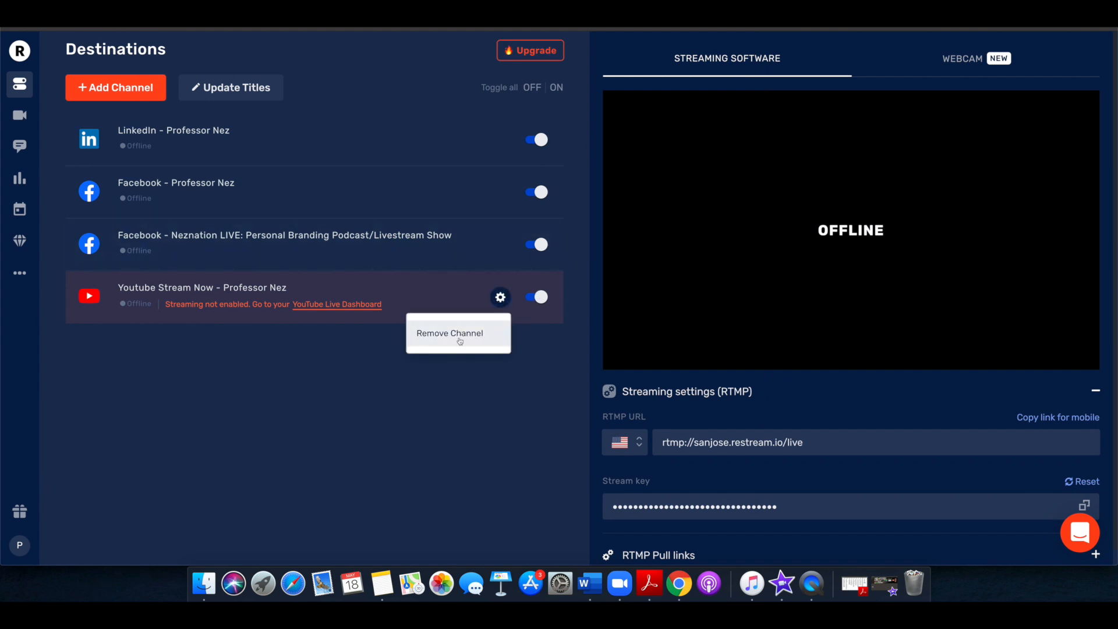
pyautogui.click(500, 298)
pyautogui.click(500, 297)
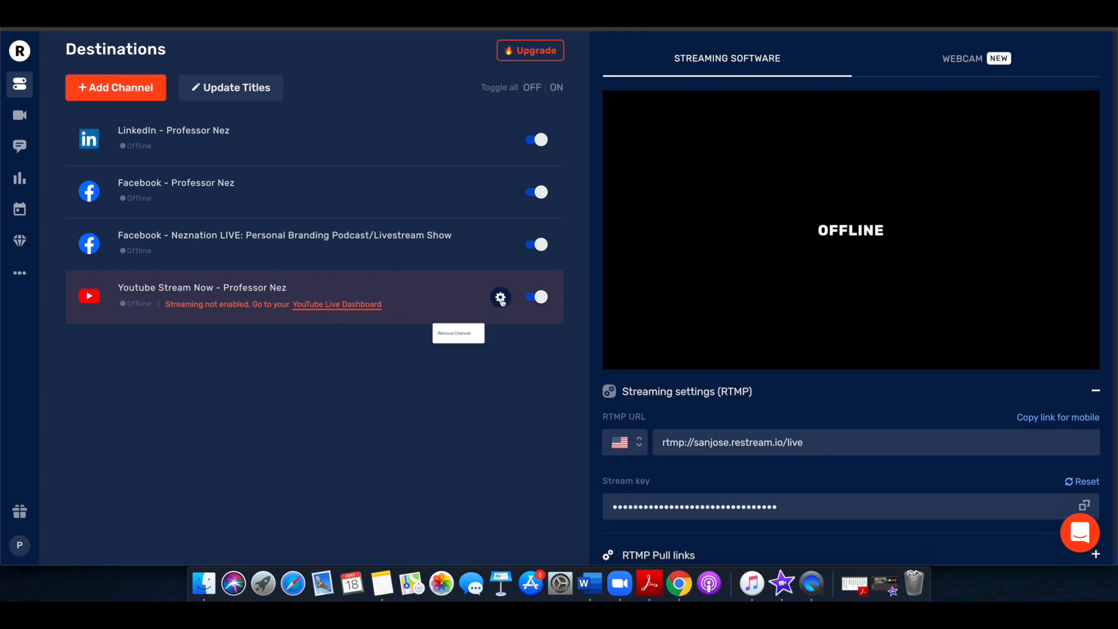
pyautogui.click(464, 339)
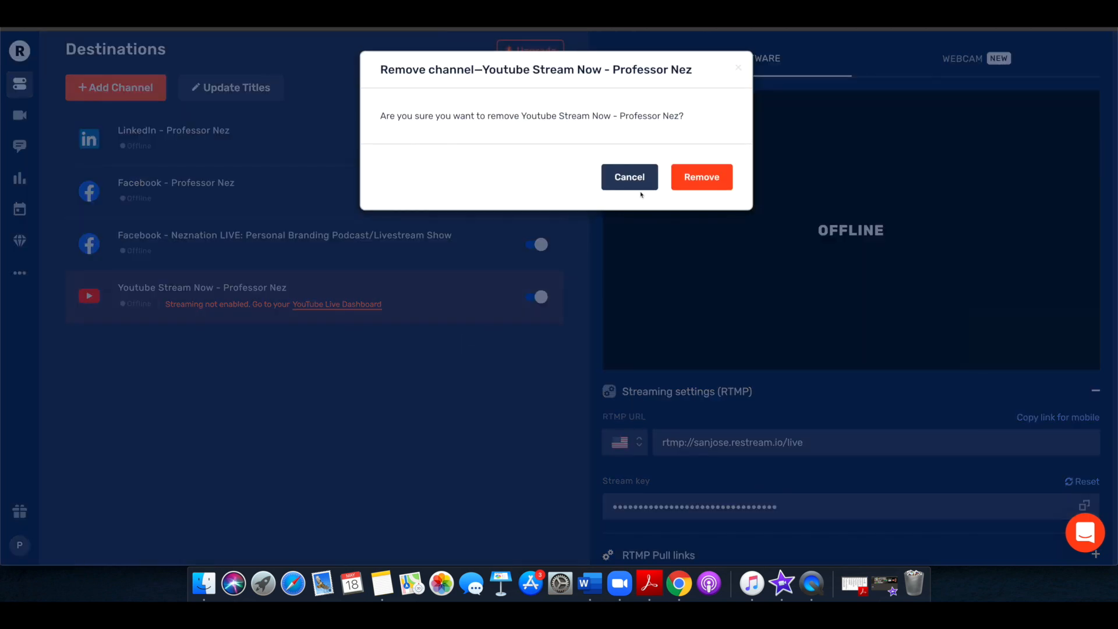
pyautogui.click(703, 178)
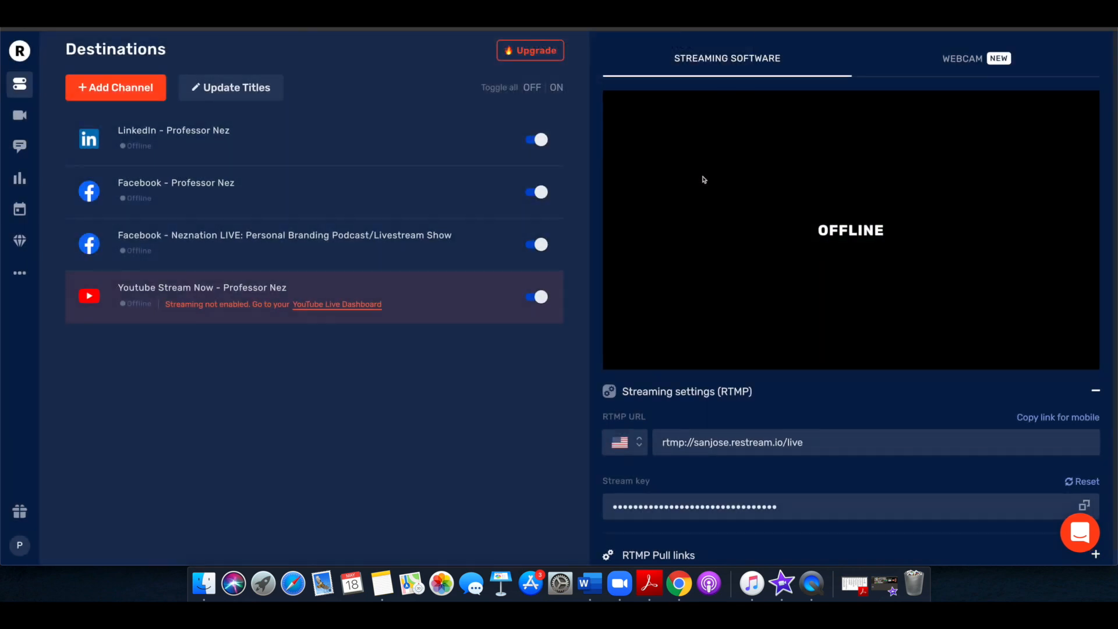
# Add a YouTube Stream Now channel through the other, signed-out Google account, choose its personal profile and allow Restream access
pyautogui.click(162, 97)
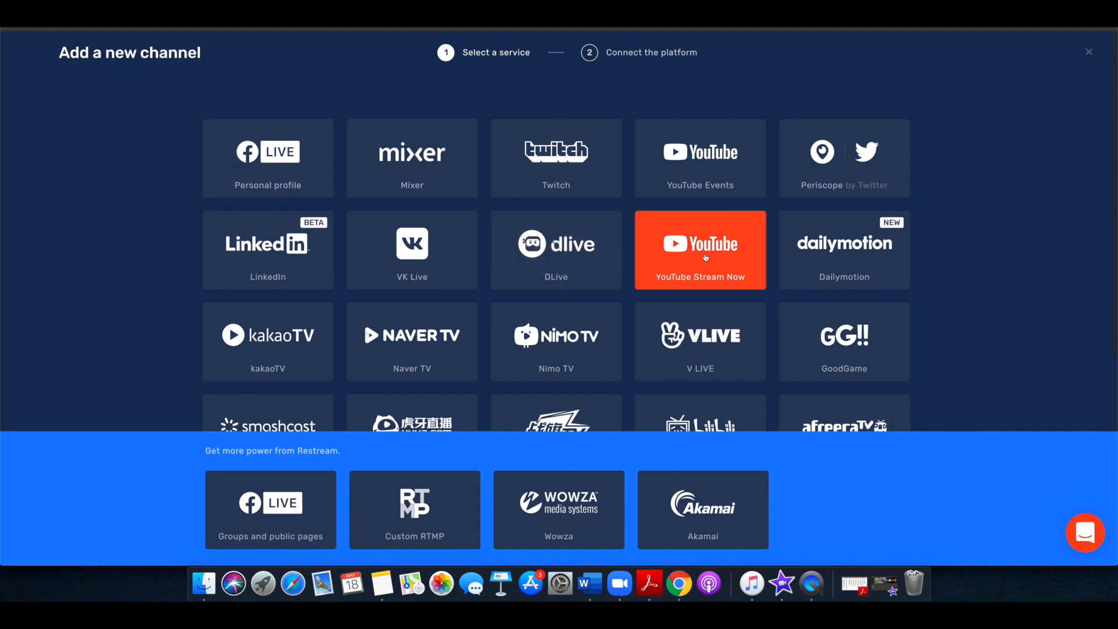
pyautogui.click(706, 258)
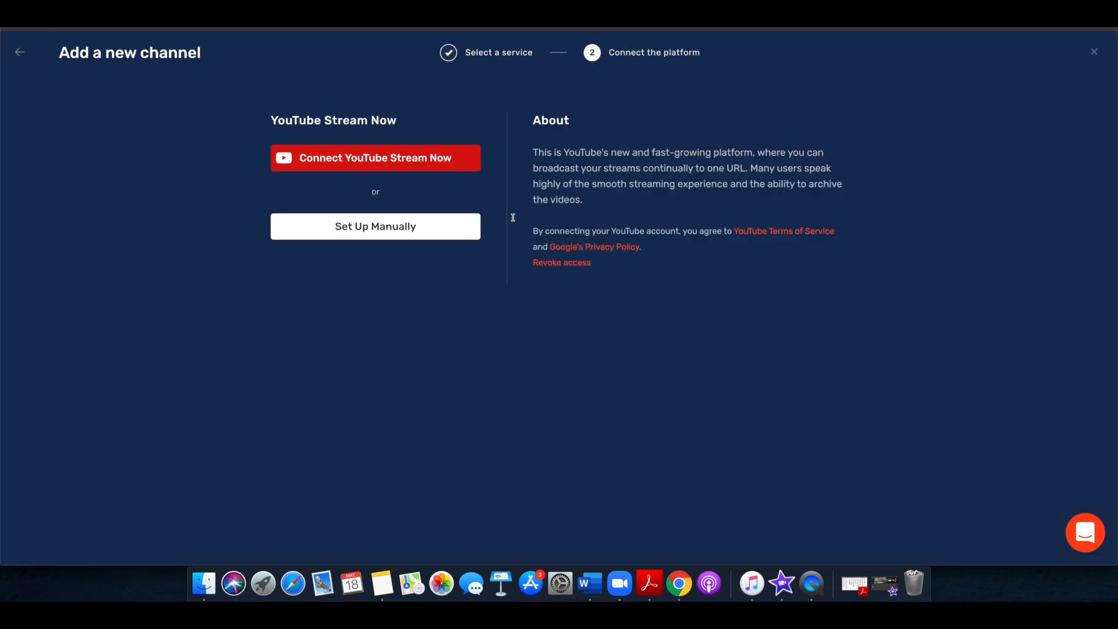
pyautogui.click(362, 164)
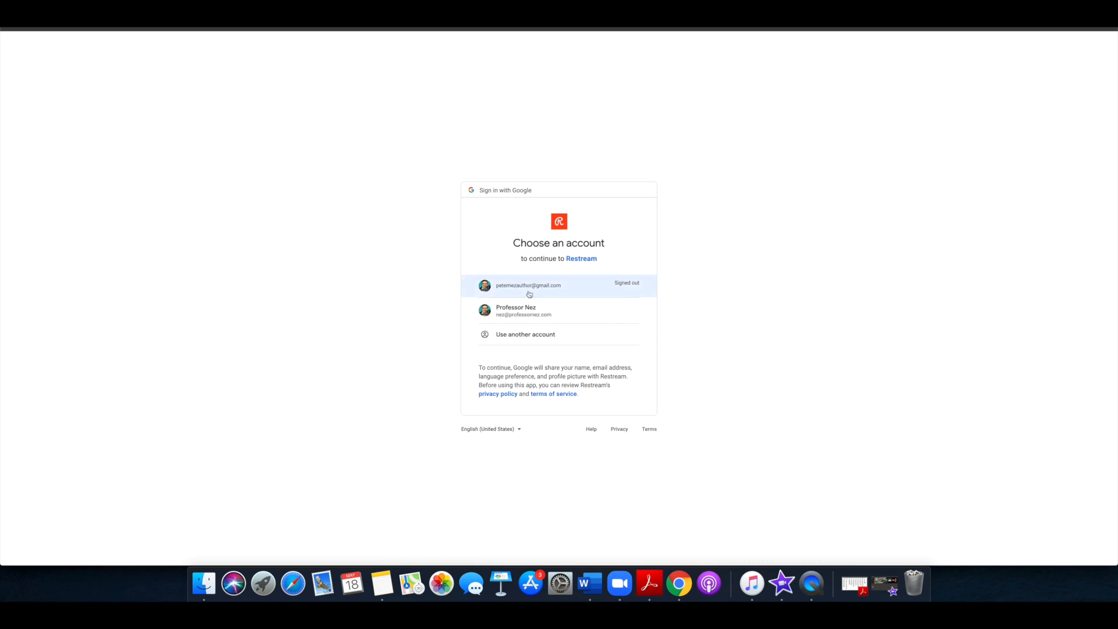
pyautogui.click(529, 294)
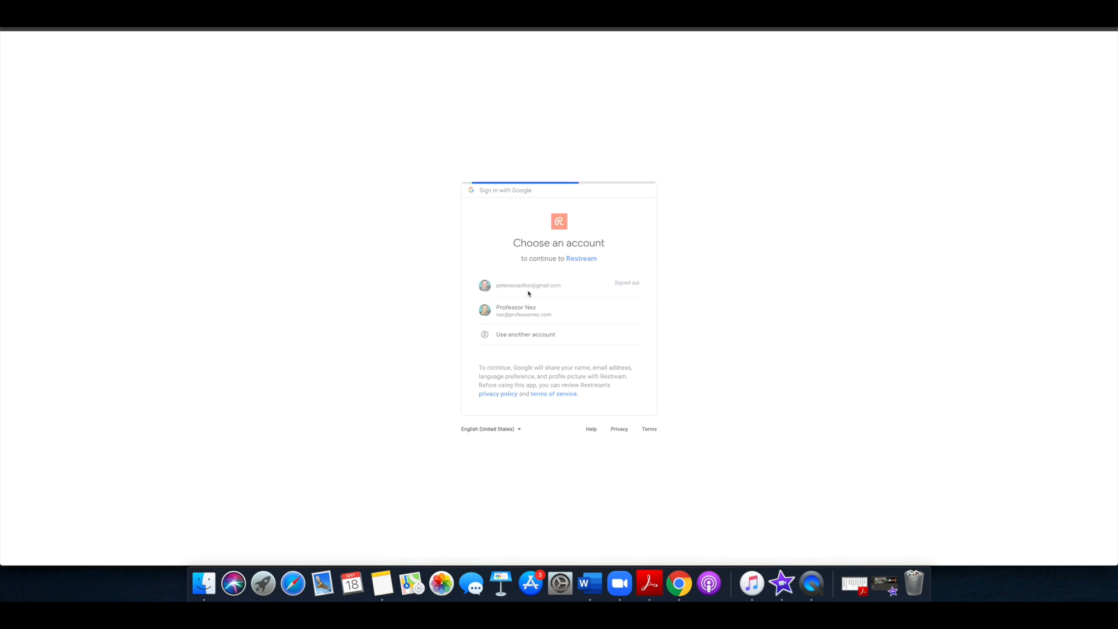
pyautogui.click(544, 327)
pyautogui.click(615, 339)
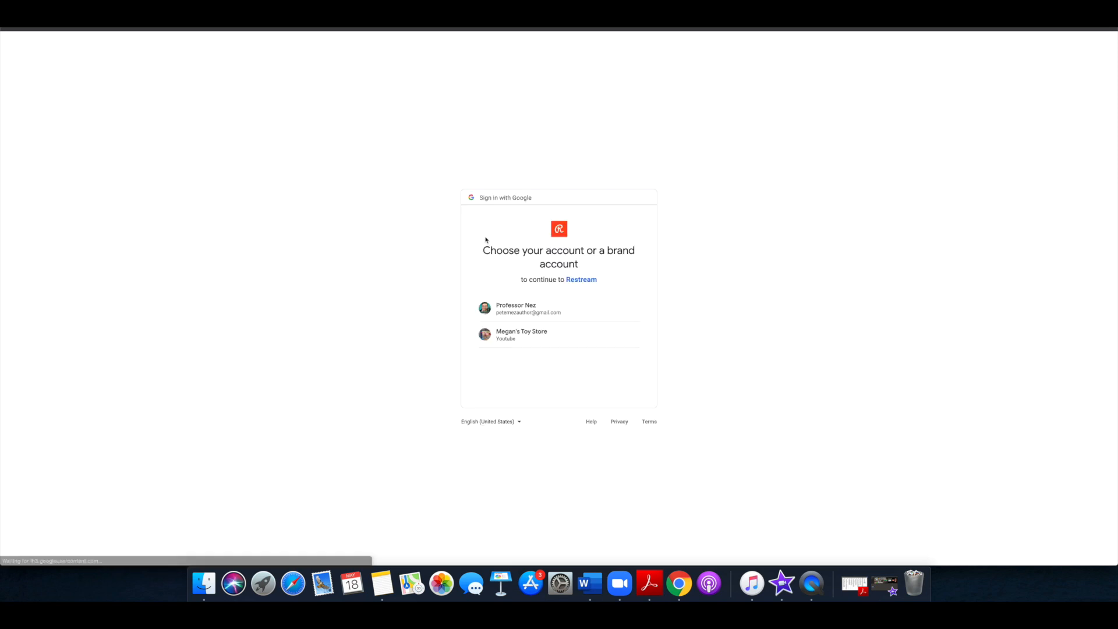
pyautogui.click(549, 309)
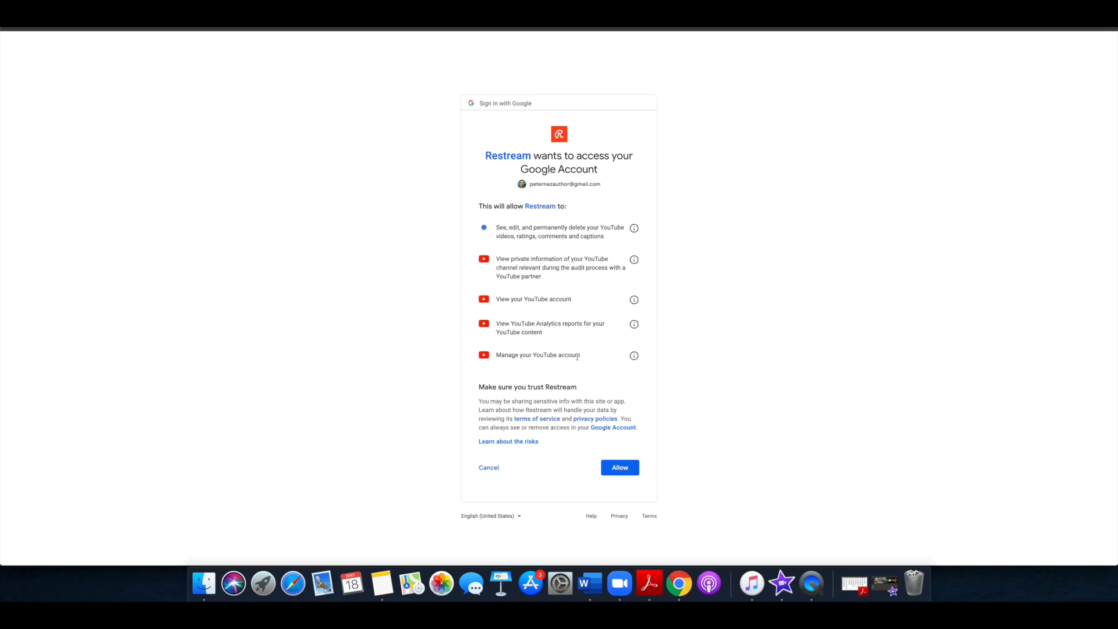
pyautogui.click(611, 468)
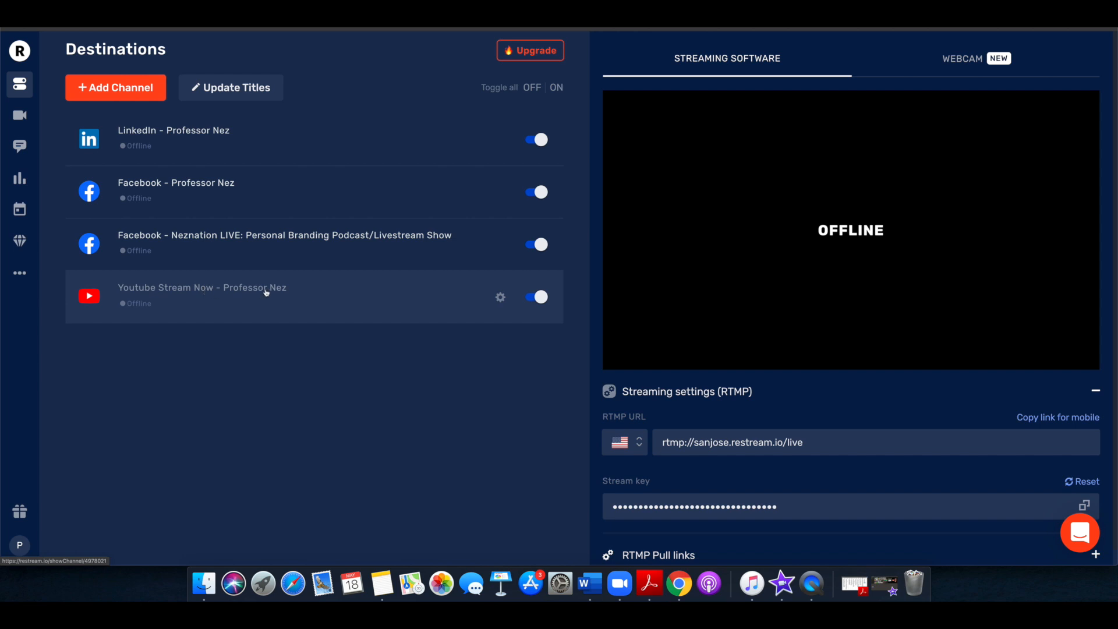
# Look over the services available for a new channel, return to the destinations and open the Live Studio for webcam streaming
pyautogui.click(147, 97)
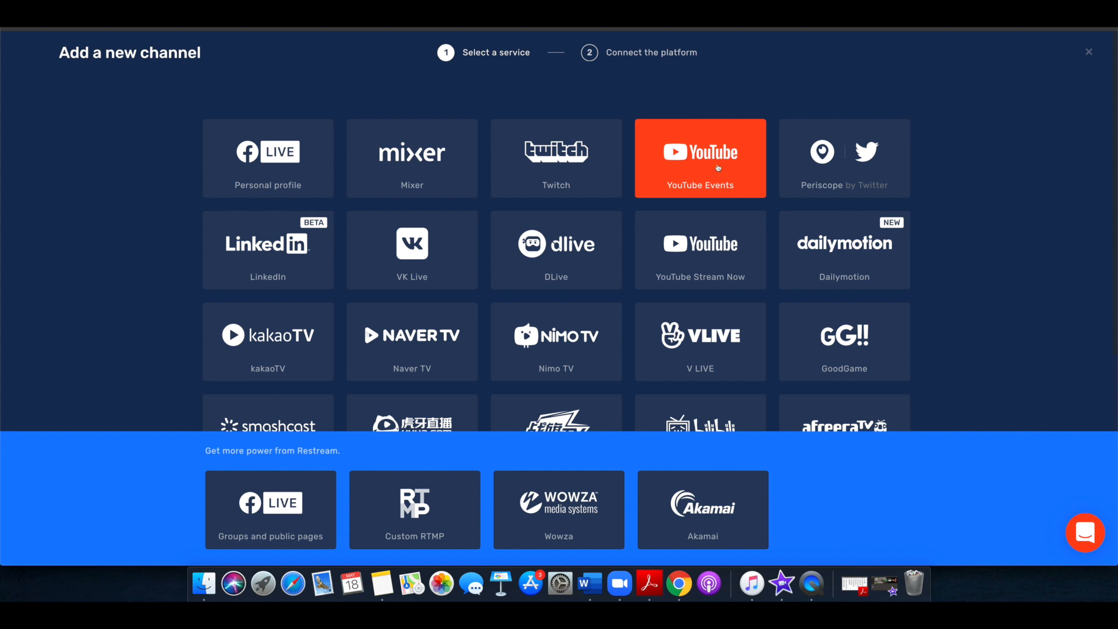
pyautogui.click(1089, 53)
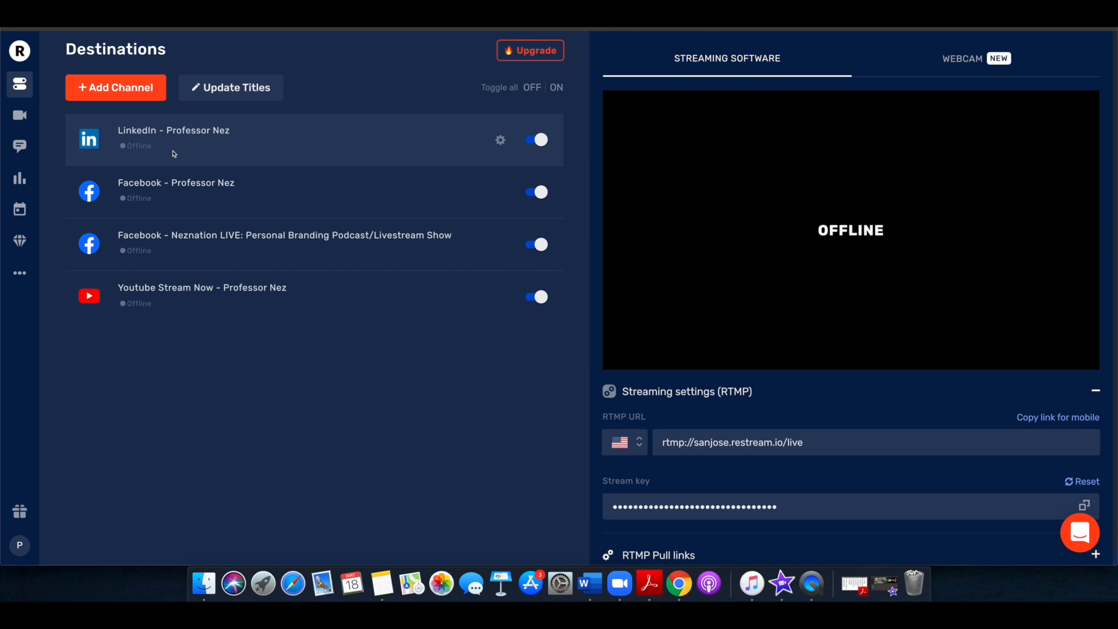
pyautogui.click(958, 56)
pyautogui.click(835, 349)
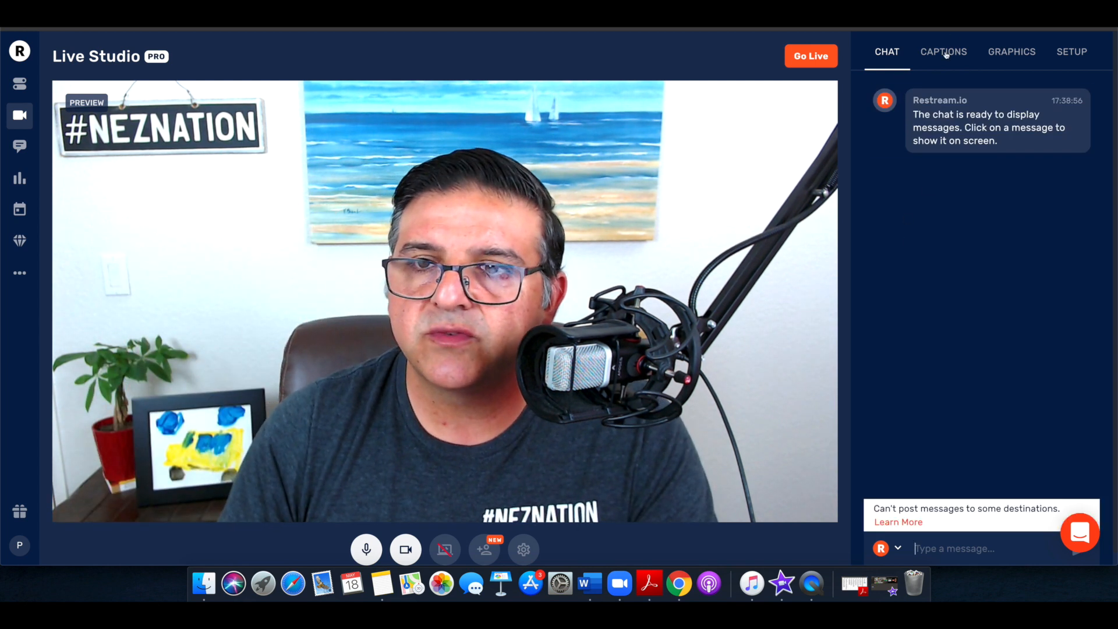
# Show the Restream.io chat message over the Live Studio preview and hide it, twice in a row
pyautogui.click(944, 53)
pyautogui.click(888, 53)
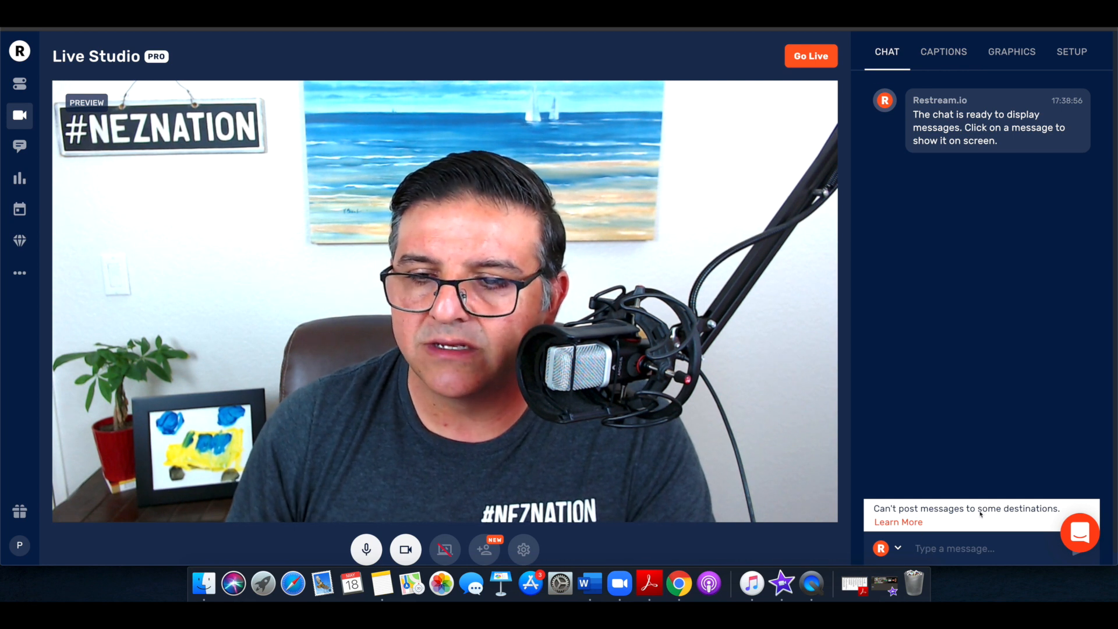
pyautogui.click(956, 133)
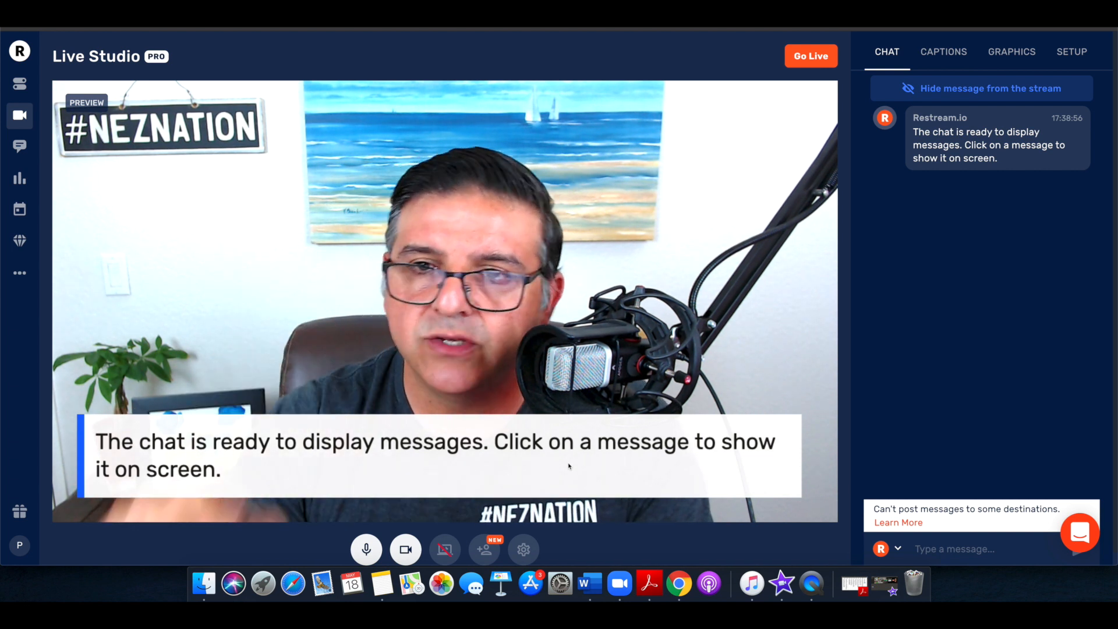
pyautogui.moveTo(917, 156)
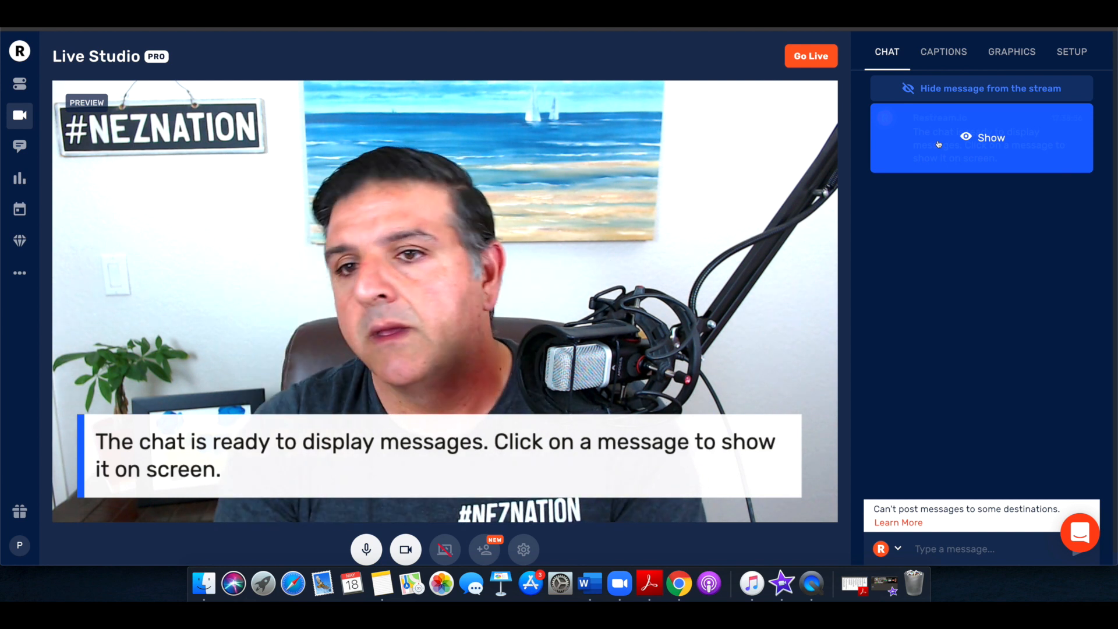
pyautogui.click(942, 95)
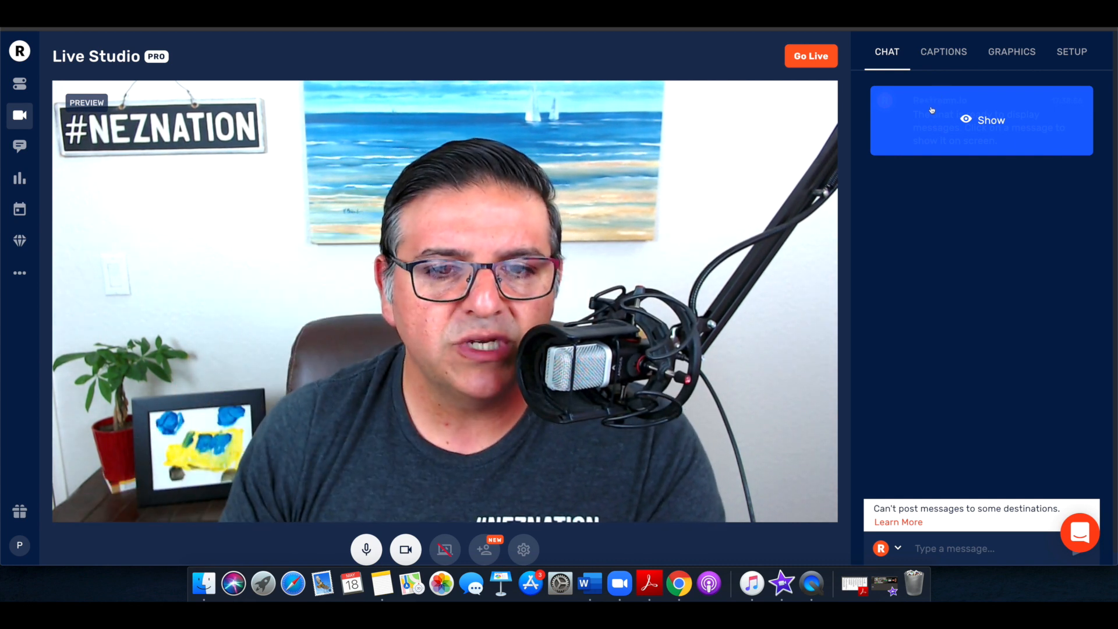
pyautogui.click(959, 130)
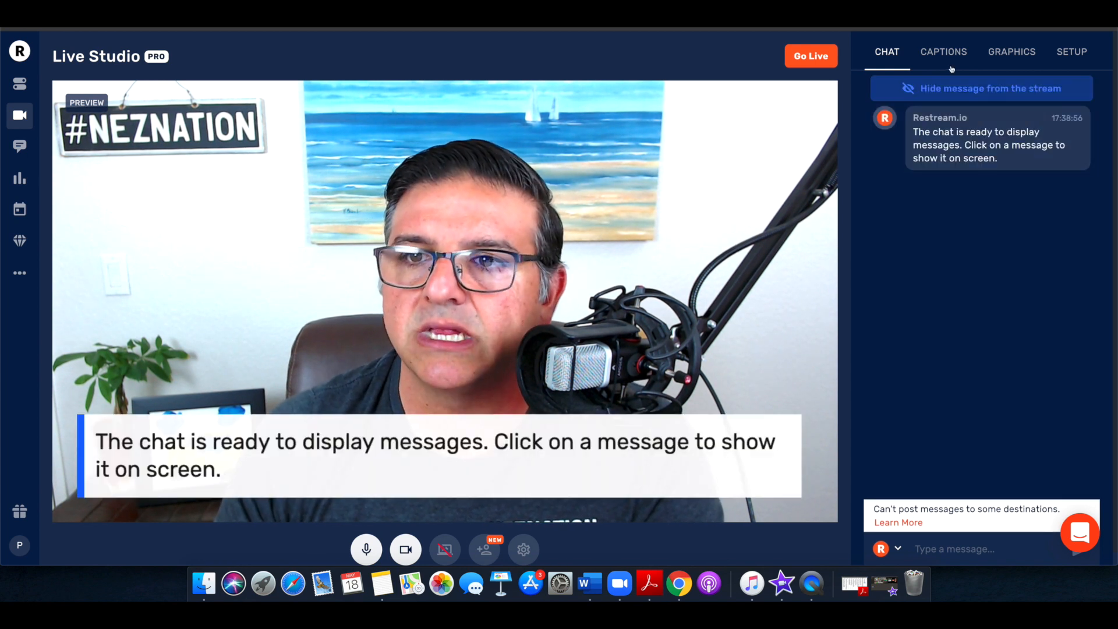
pyautogui.click(939, 89)
# Show the preset caption "Restream allows you to stream live to 30+ social platforms at once." on the preview
pyautogui.click(941, 54)
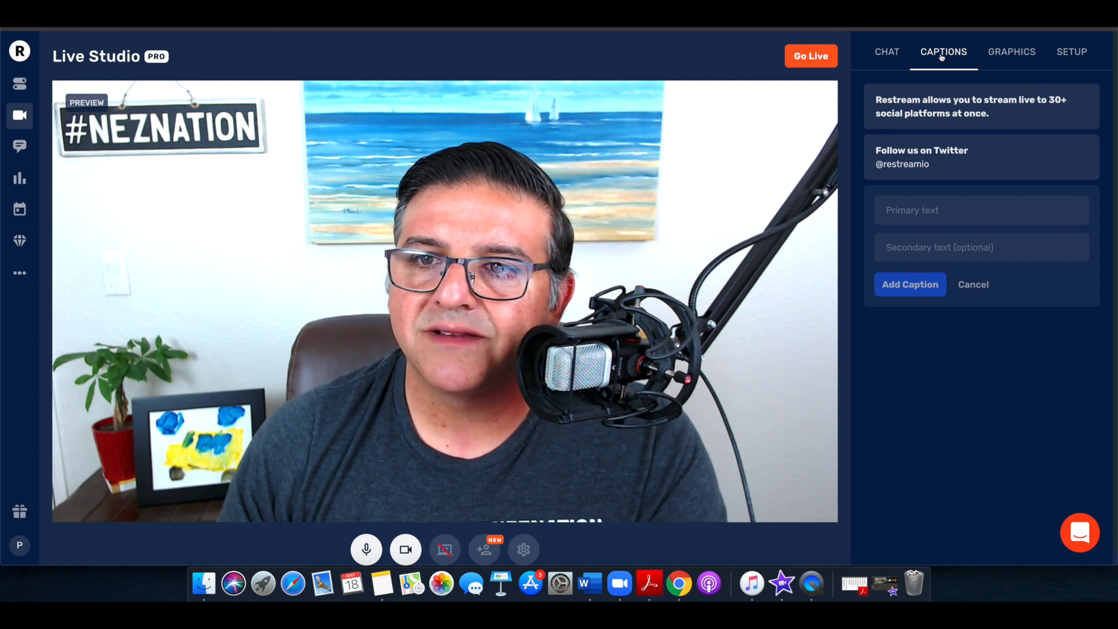
pyautogui.click(1014, 114)
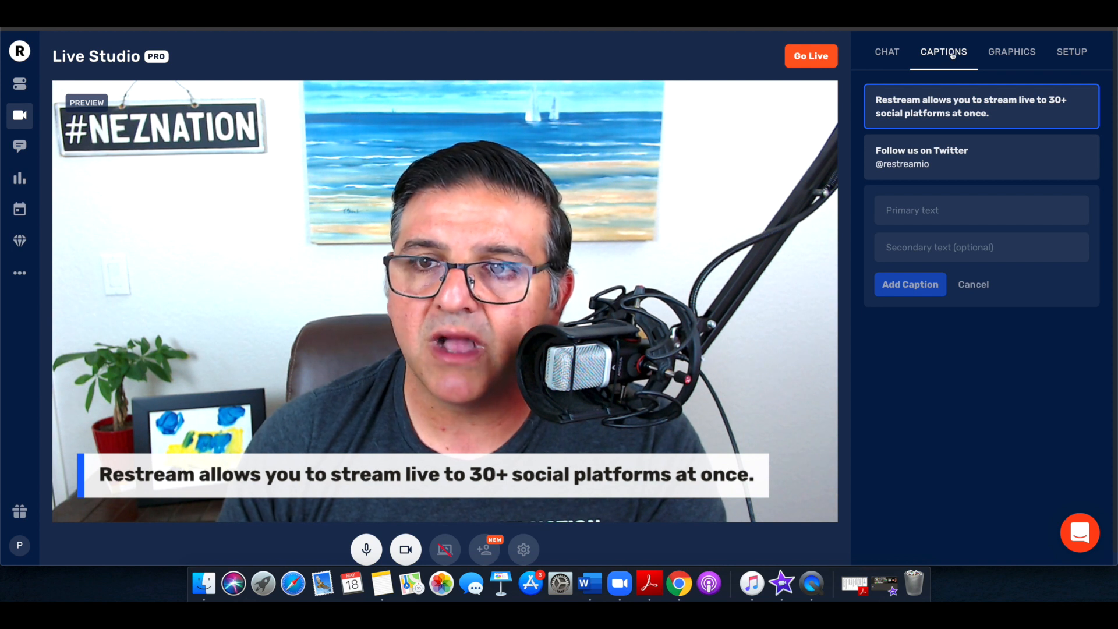
pyautogui.moveTo(936, 152)
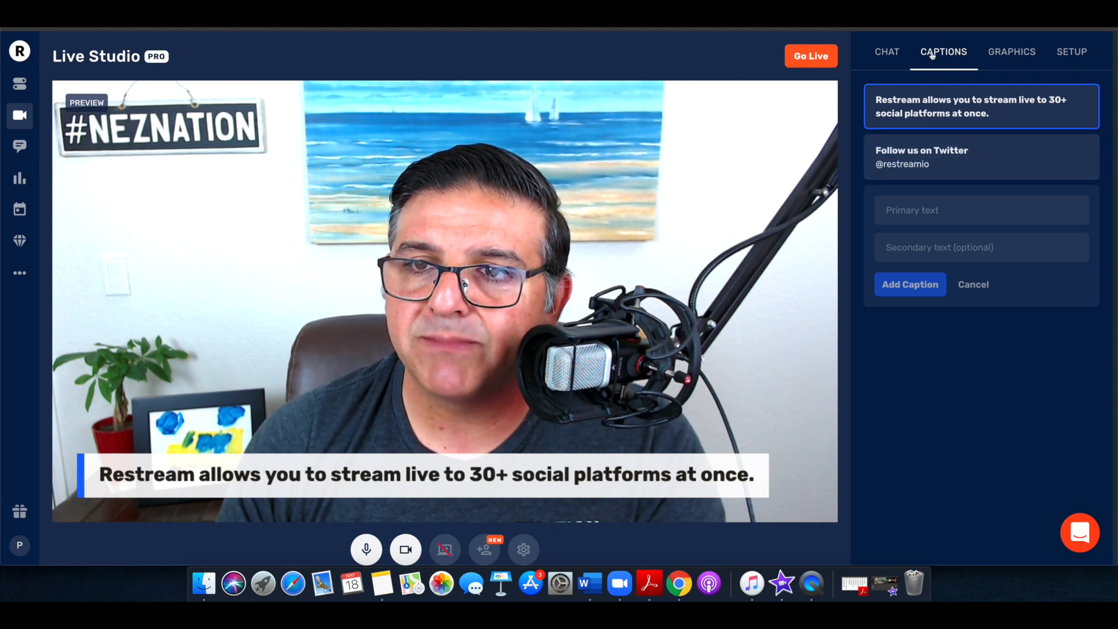
# Review the logo and overlay graphics options and apply the "Powered by Restream.io" logo to the preview
pyautogui.click(1007, 51)
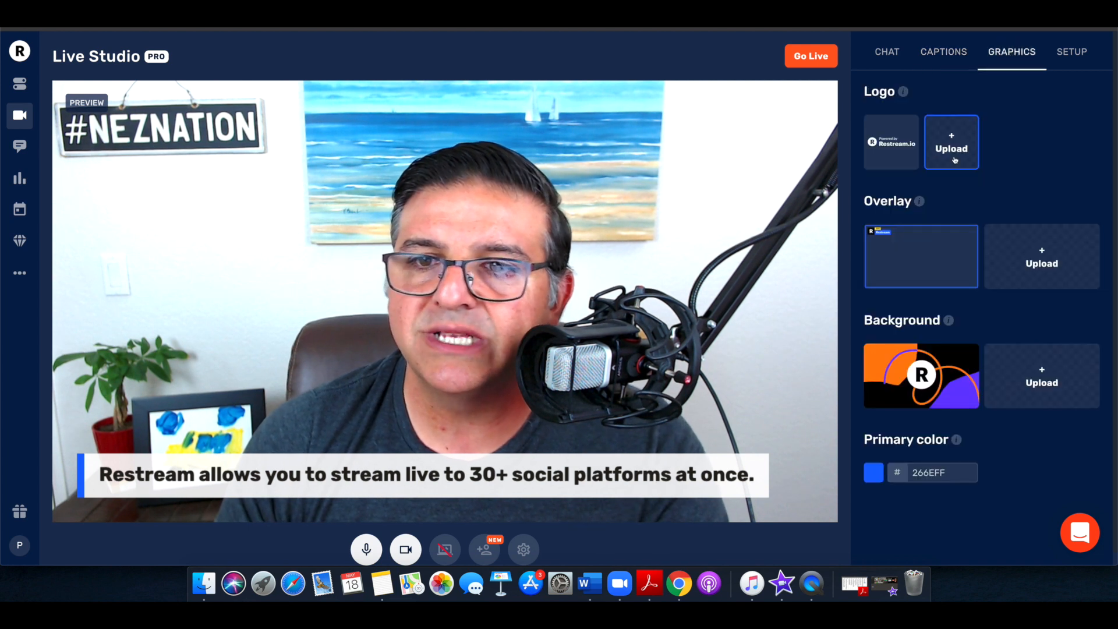
pyautogui.moveTo(888, 159)
pyautogui.moveTo(918, 202)
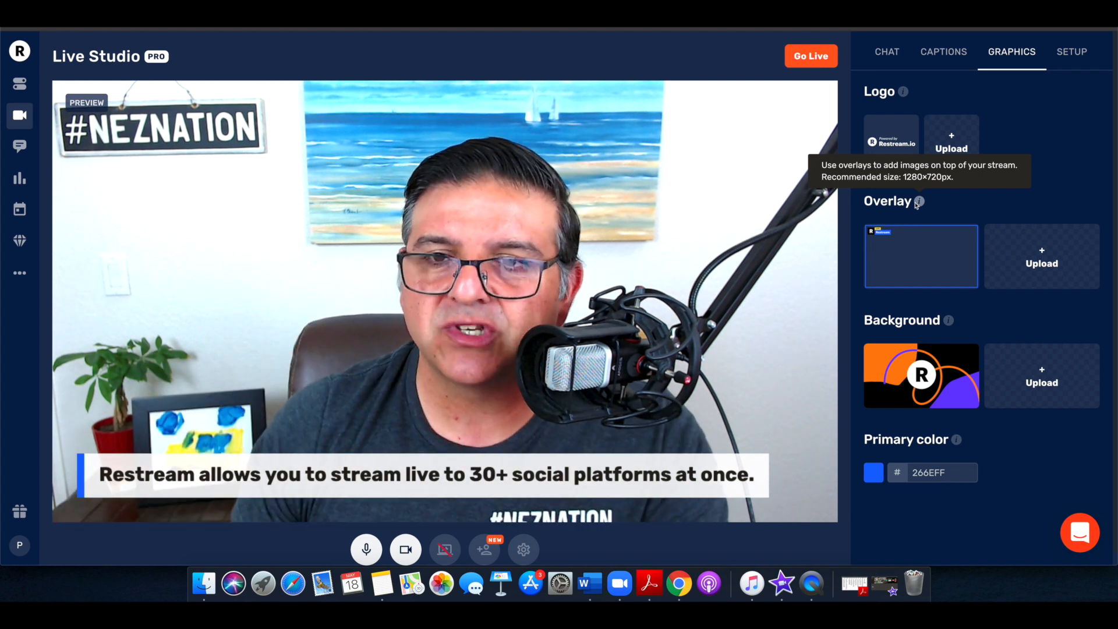
pyautogui.click(914, 138)
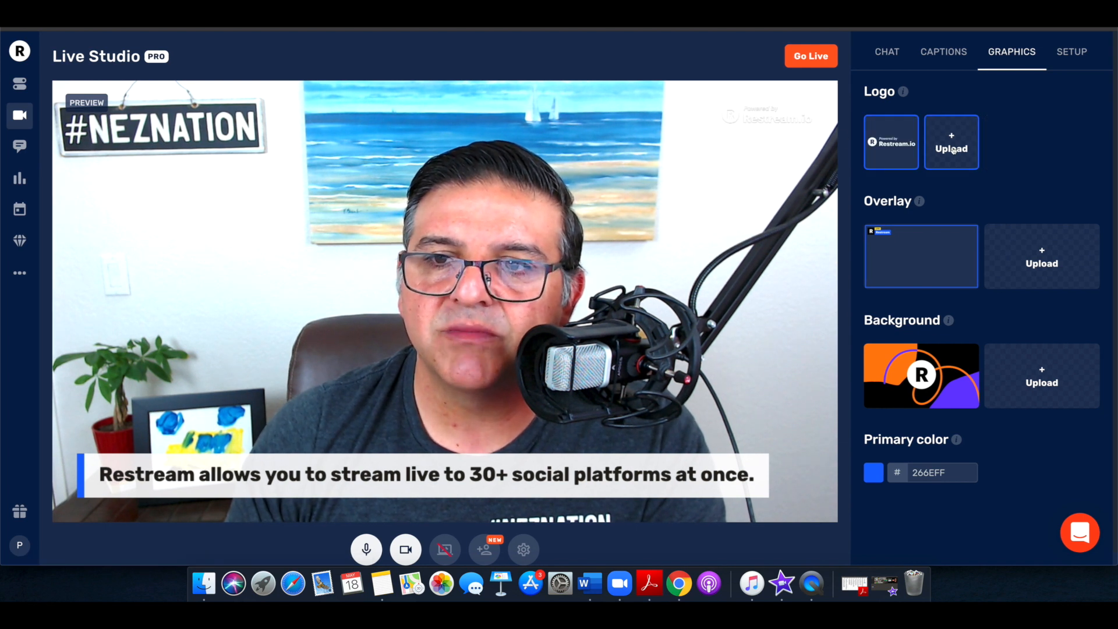
pyautogui.click(953, 149)
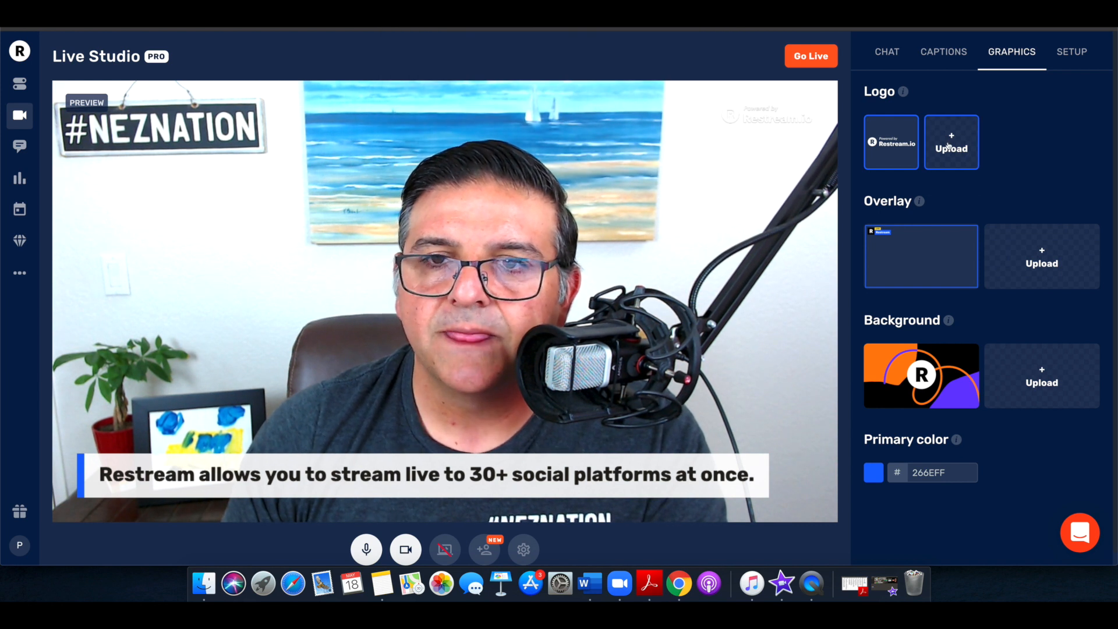
pyautogui.moveTo(934, 256)
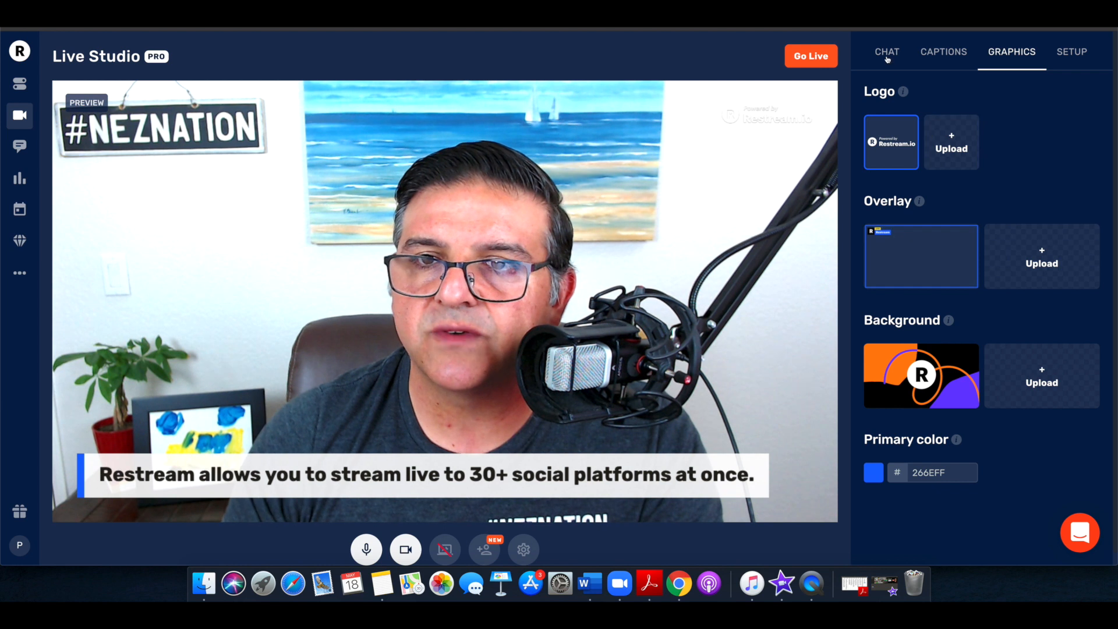
# Go back to the chat, display the Restream.io message on the preview once more and hide it from the stream
pyautogui.click(887, 51)
pyautogui.click(964, 138)
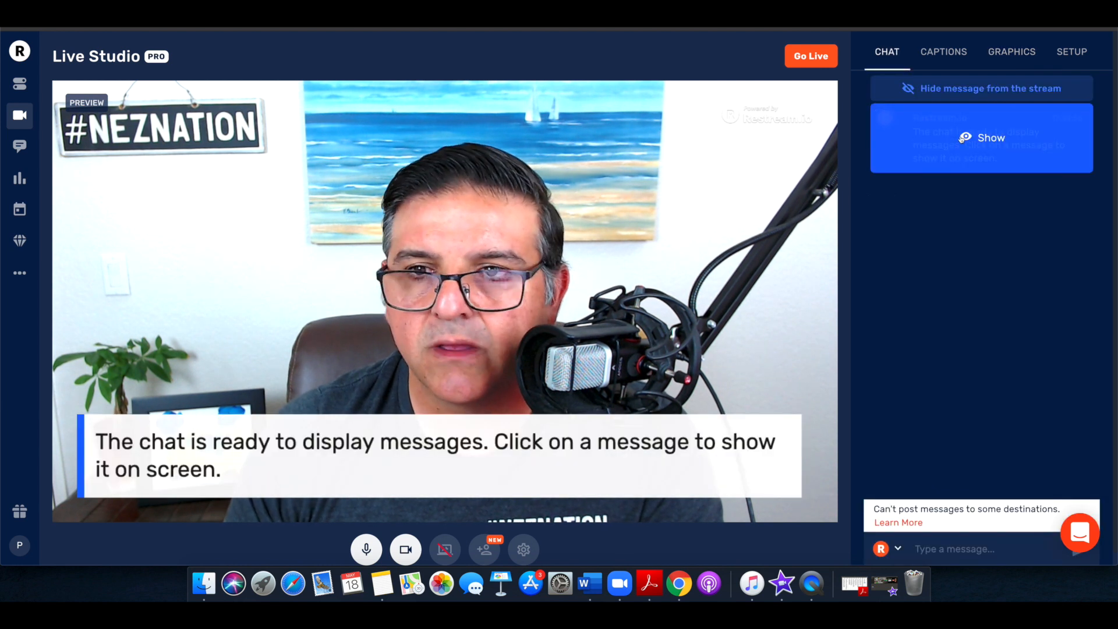
pyautogui.click(962, 93)
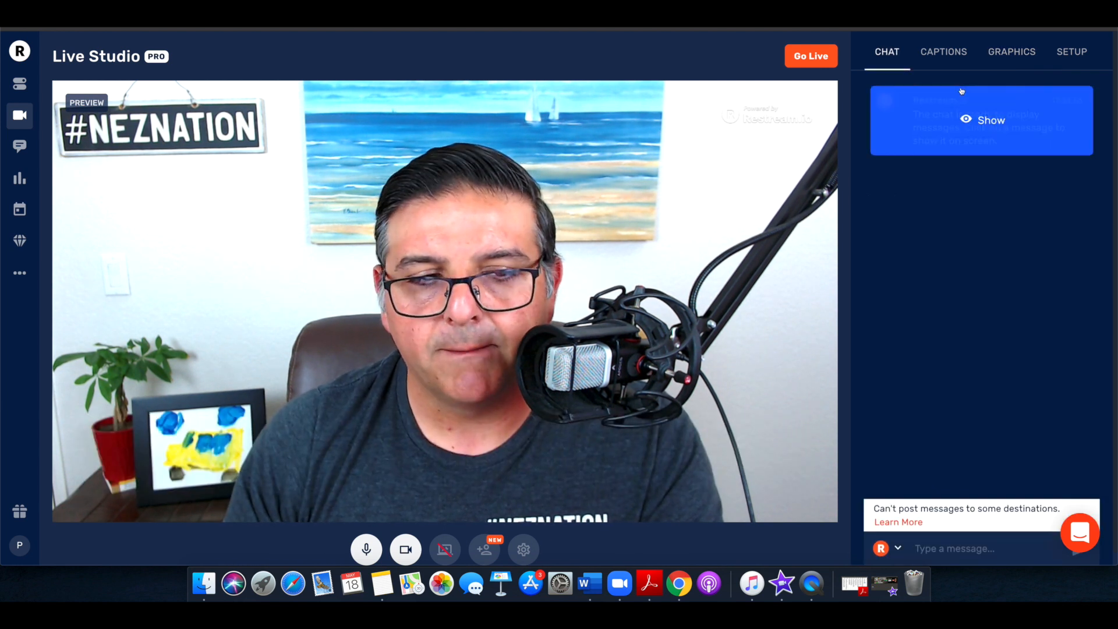
# Show the Restream live overlay with the blue frame on the preview and look over the background options
pyautogui.click(1013, 53)
pyautogui.click(904, 253)
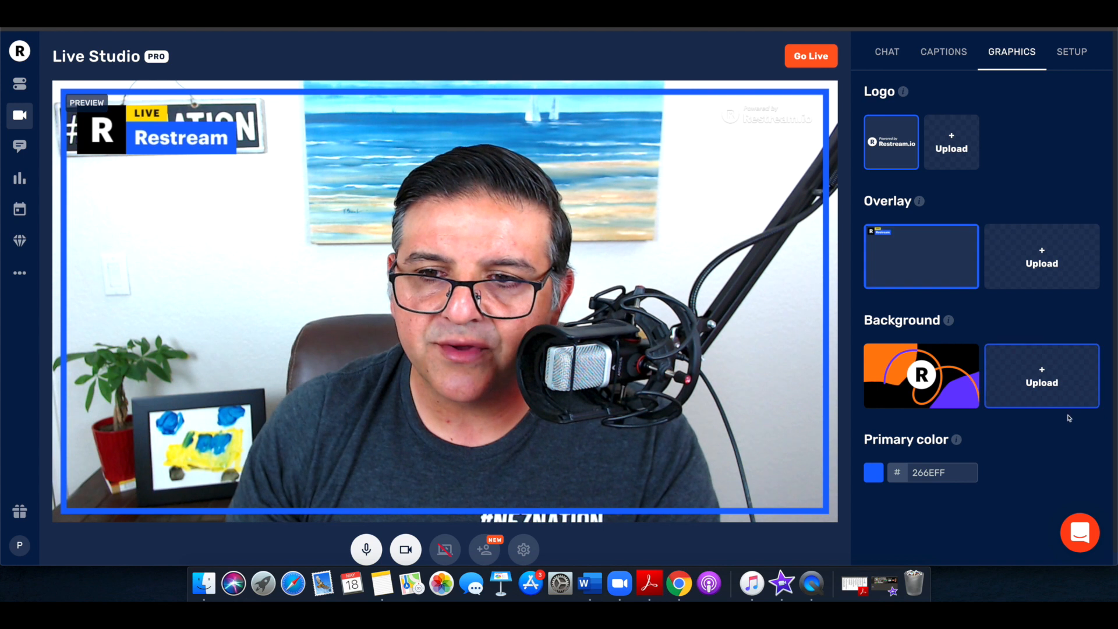
pyautogui.click(951, 390)
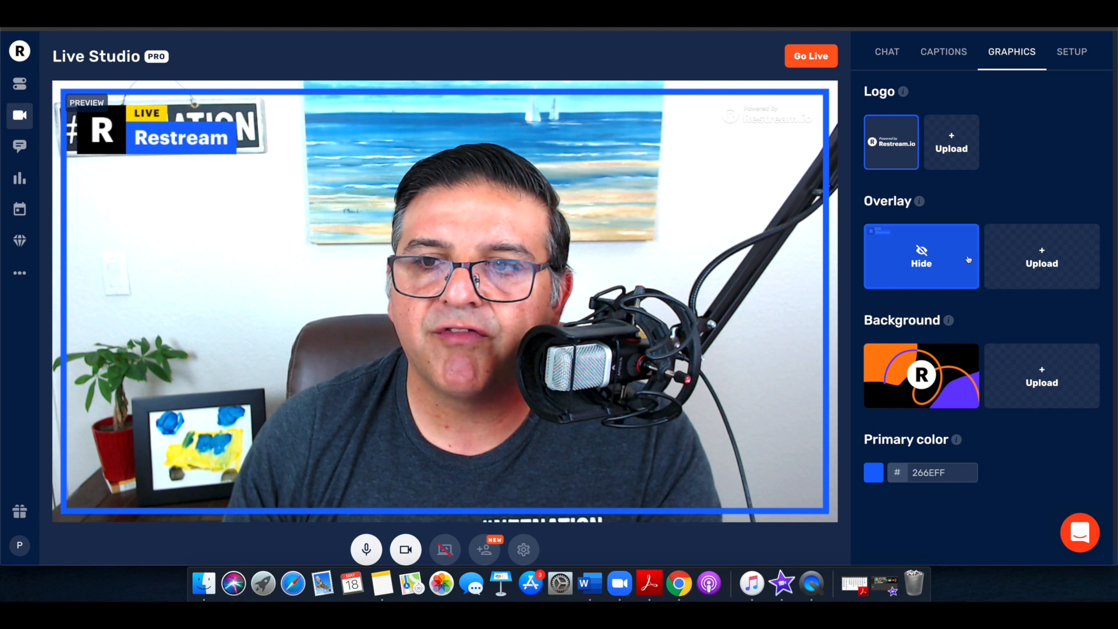
pyautogui.scroll(-1, 1074, 276)
pyautogui.scroll(1, 1074, 276)
pyautogui.scroll(-1, 1074, 276)
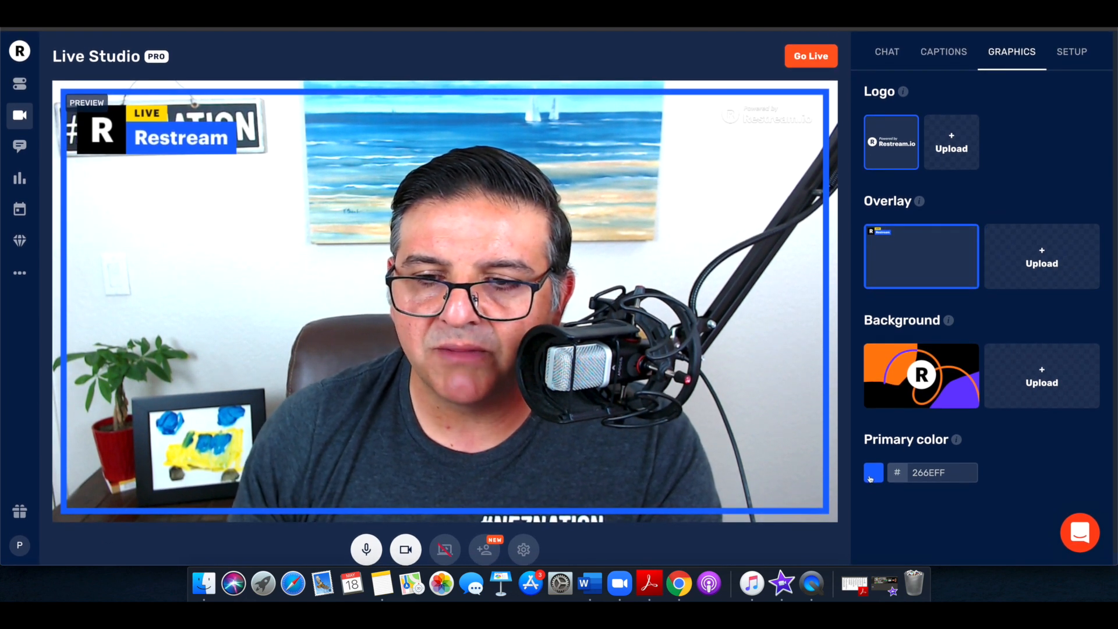
# Set the primary color of the graphics to purple C626FF and hide the Restream overlay from the preview
pyautogui.click(872, 475)
pyautogui.click(934, 443)
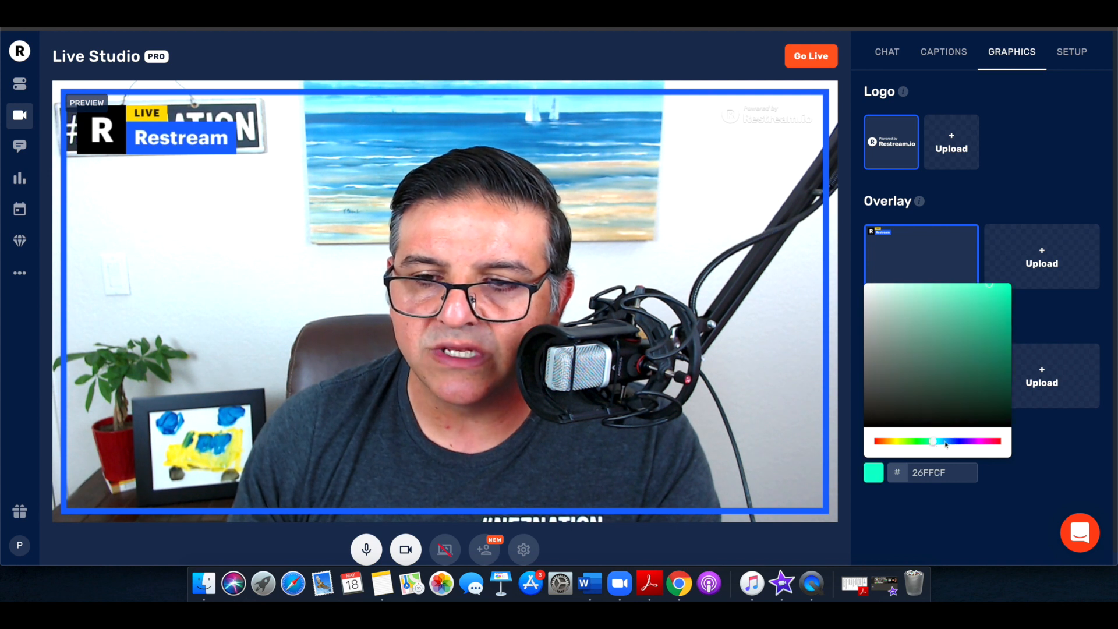
pyautogui.click(975, 442)
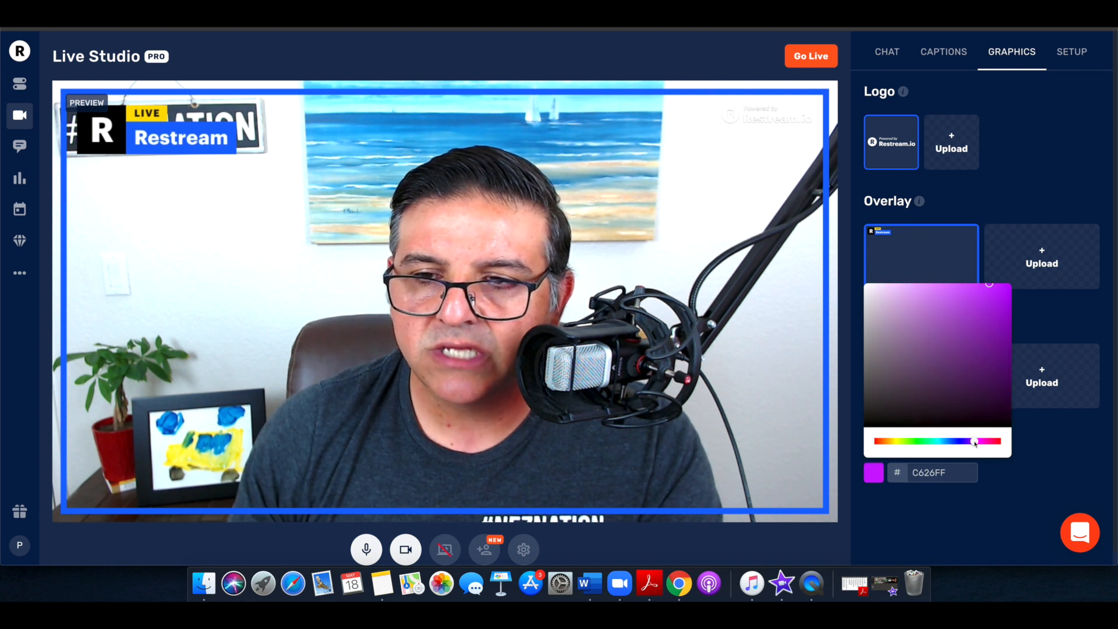
pyautogui.click(1029, 475)
pyautogui.click(876, 475)
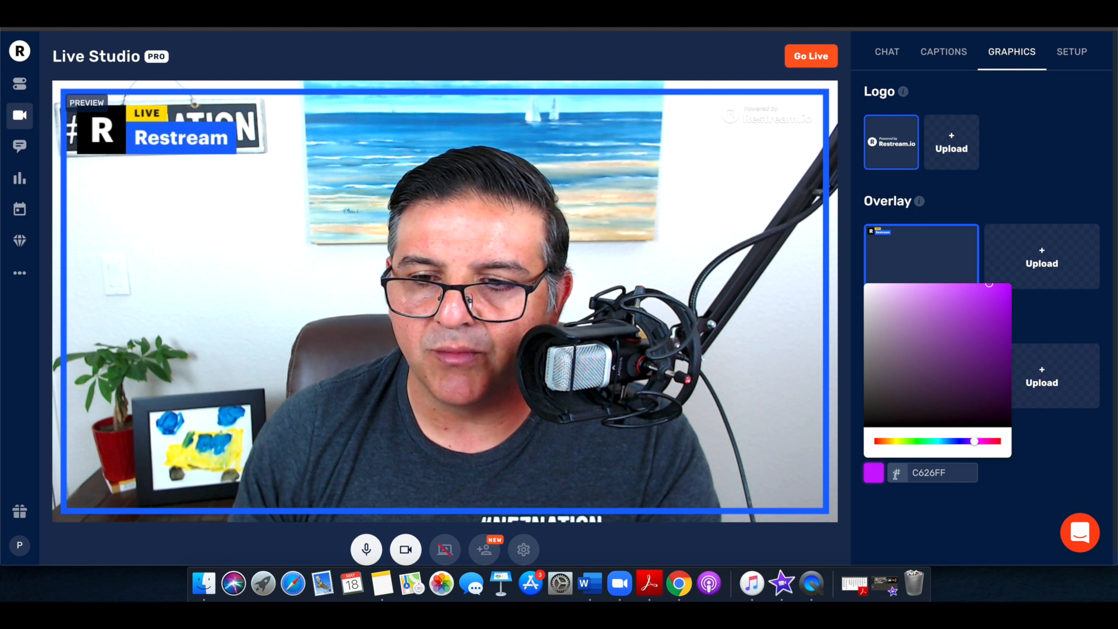
pyautogui.click(1023, 479)
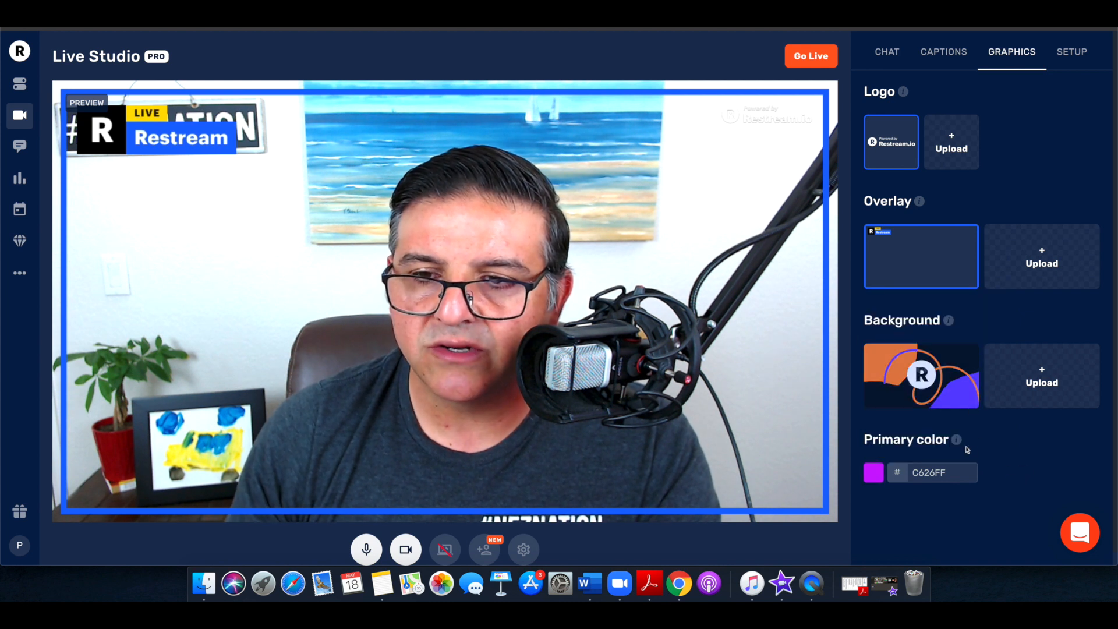
pyautogui.click(909, 256)
# Review the setup, chat, captions and graphics sections once more and open the stream's description field in the setup
pyautogui.click(1072, 52)
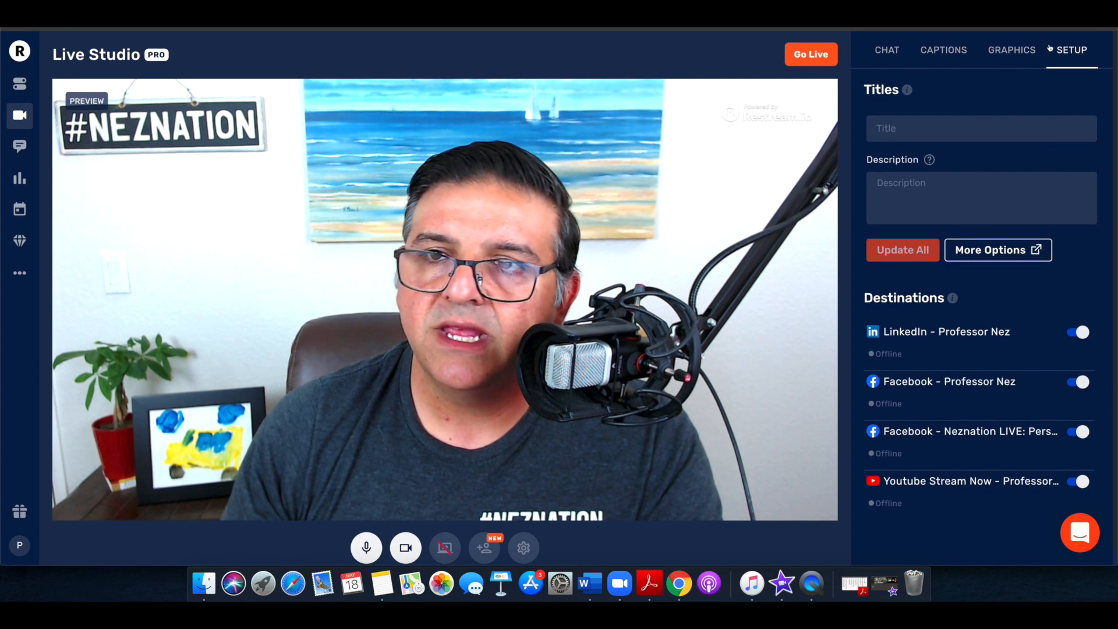
pyautogui.click(1009, 51)
pyautogui.click(886, 51)
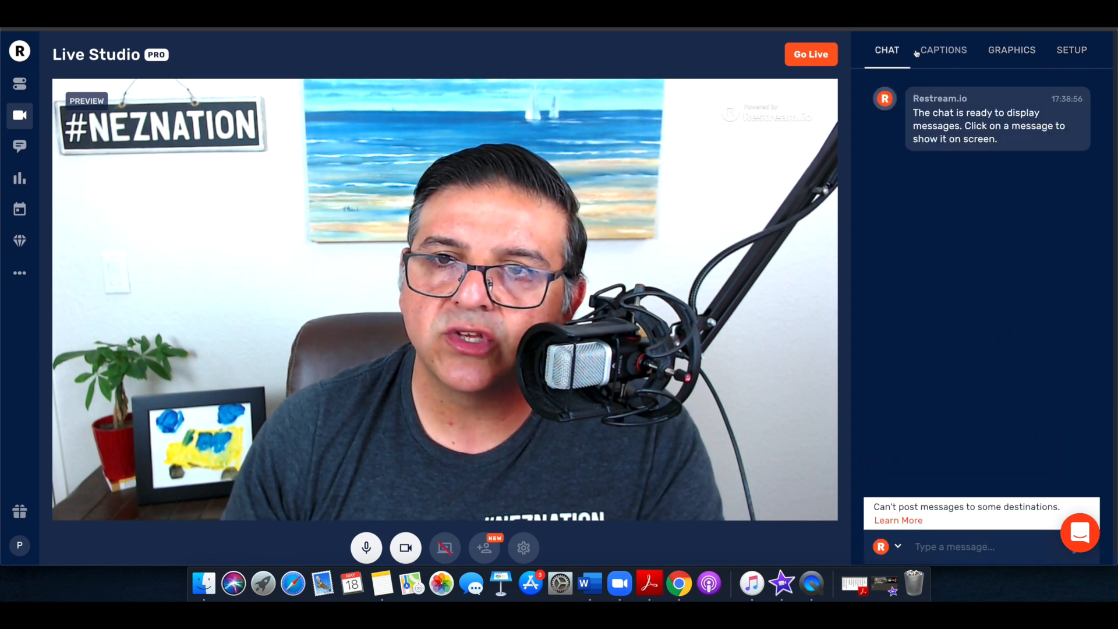
pyautogui.click(942, 50)
pyautogui.click(1012, 50)
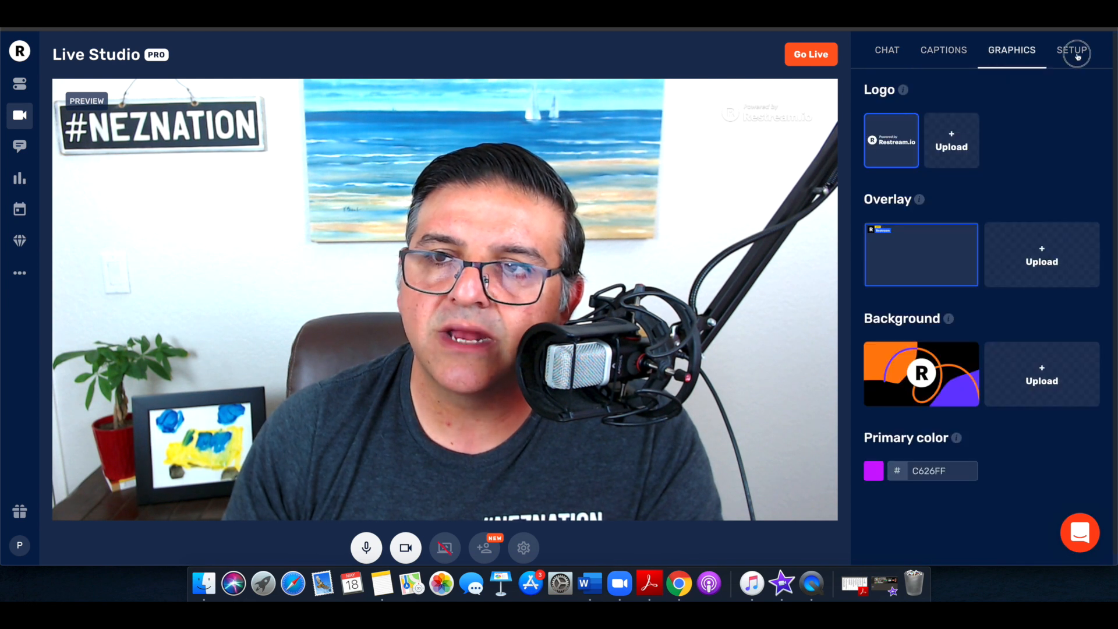
pyautogui.click(1076, 53)
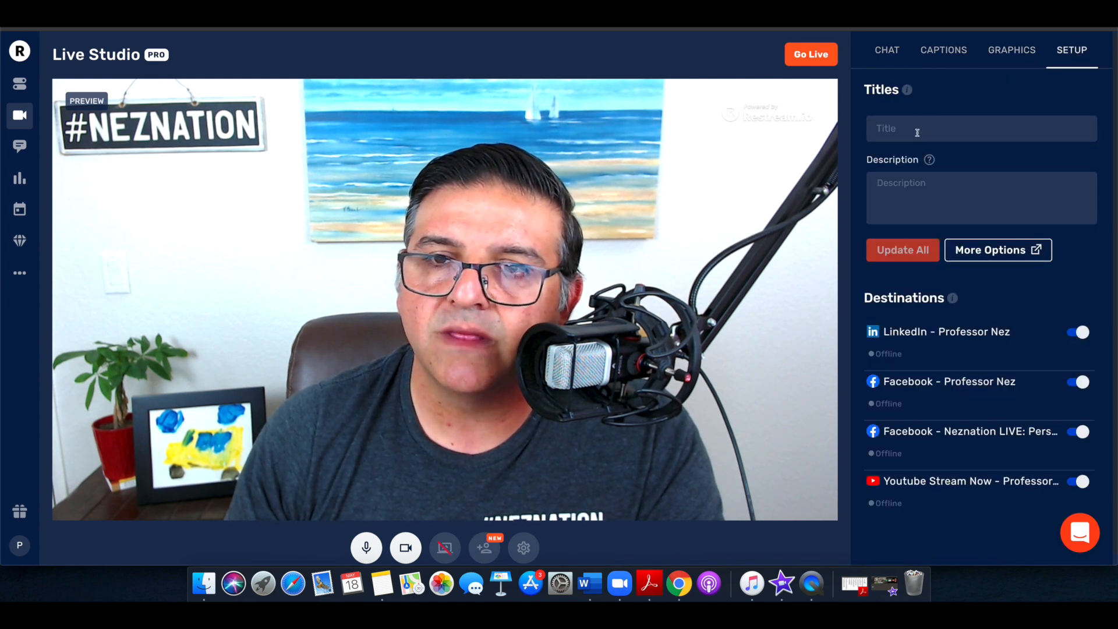
pyautogui.click(903, 192)
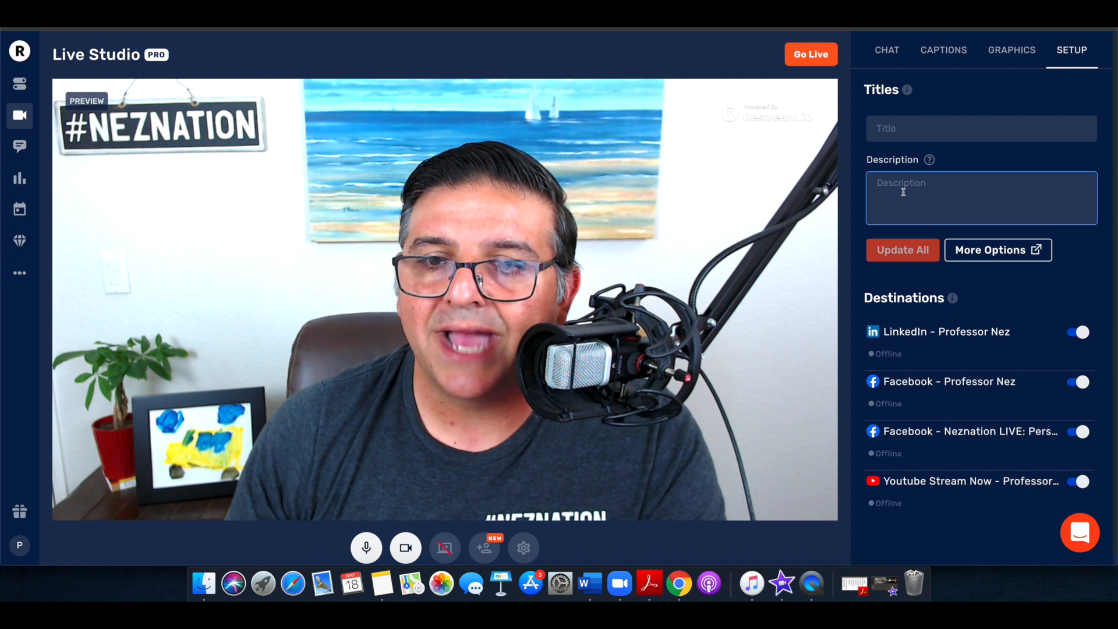